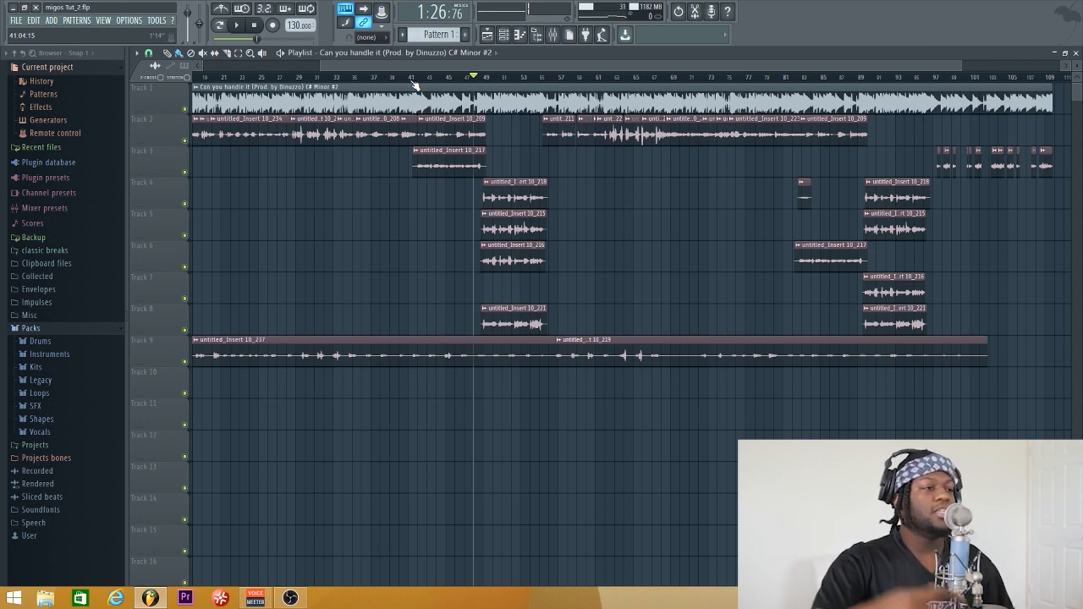
- Solo Track 2 in the playlist and play the vocal back from bar 28
left_click(553, 36)
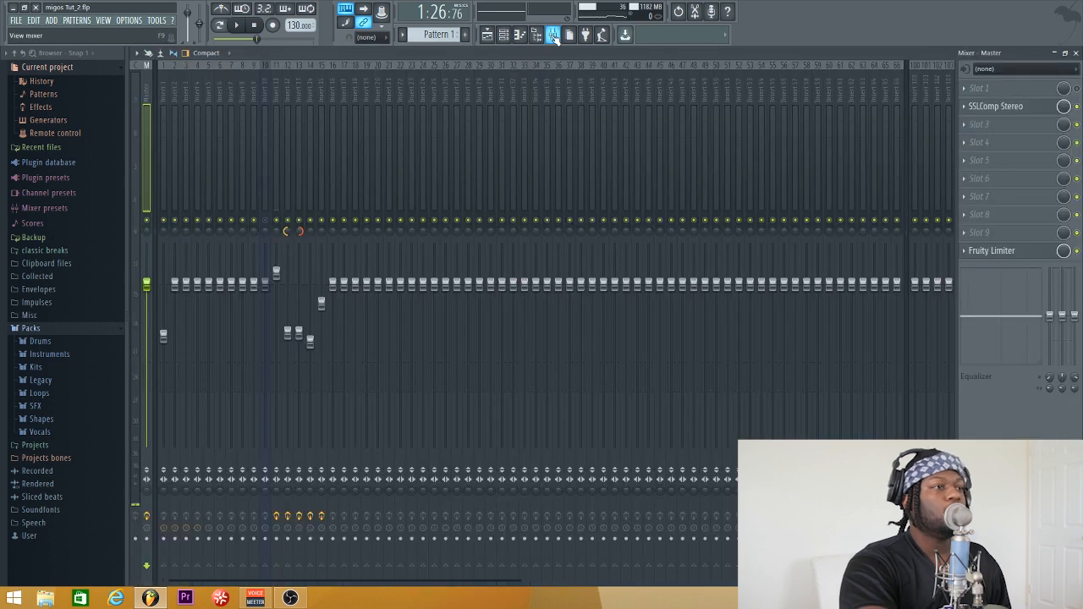
left_click(553, 36)
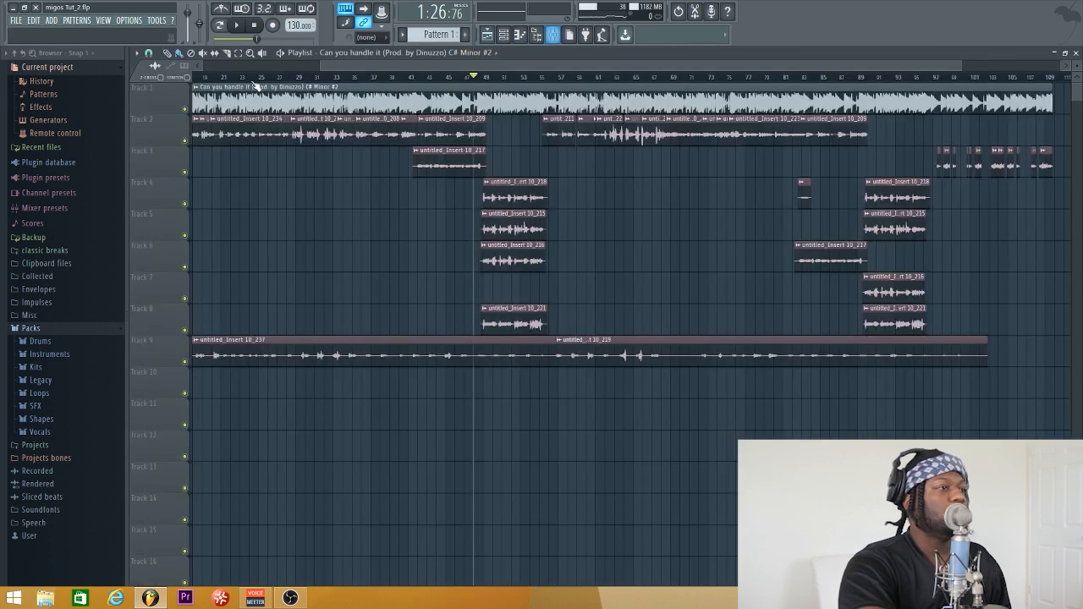
left_click(296, 78)
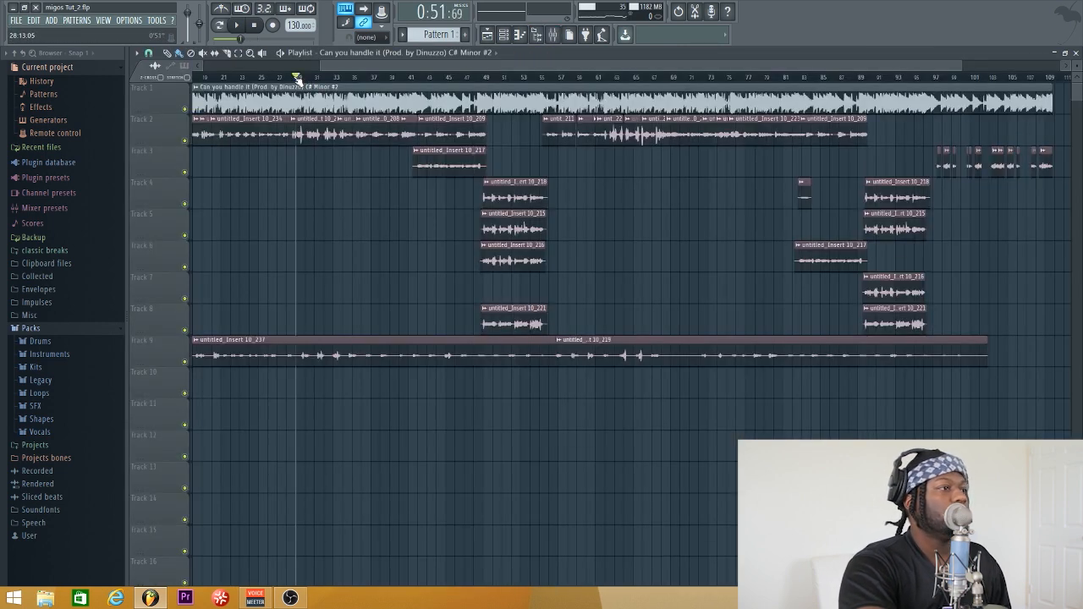
right_click(185, 140)
key("space")
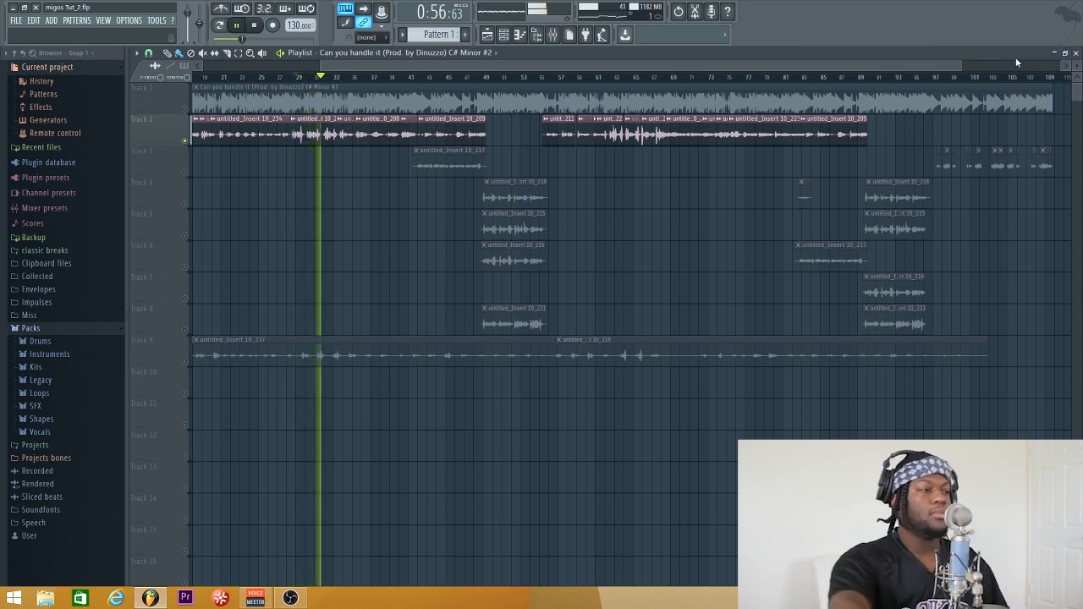
key("space")
- Open Auto-Tune Evo on Insert 11, examine its pitch correction settings over the playlist, and close it
left_click(555, 35)
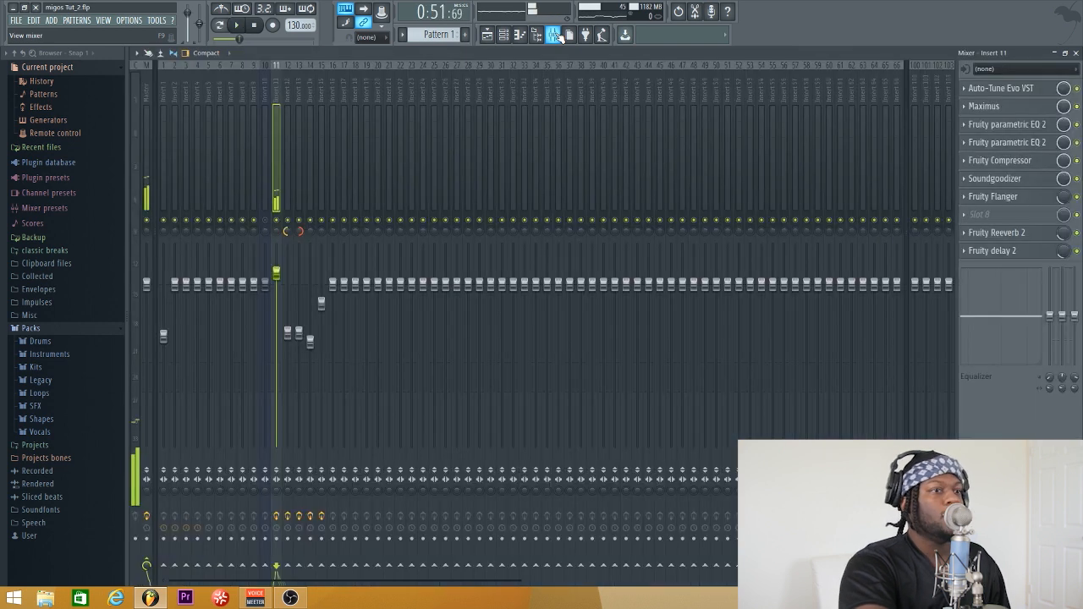
left_click(1021, 88)
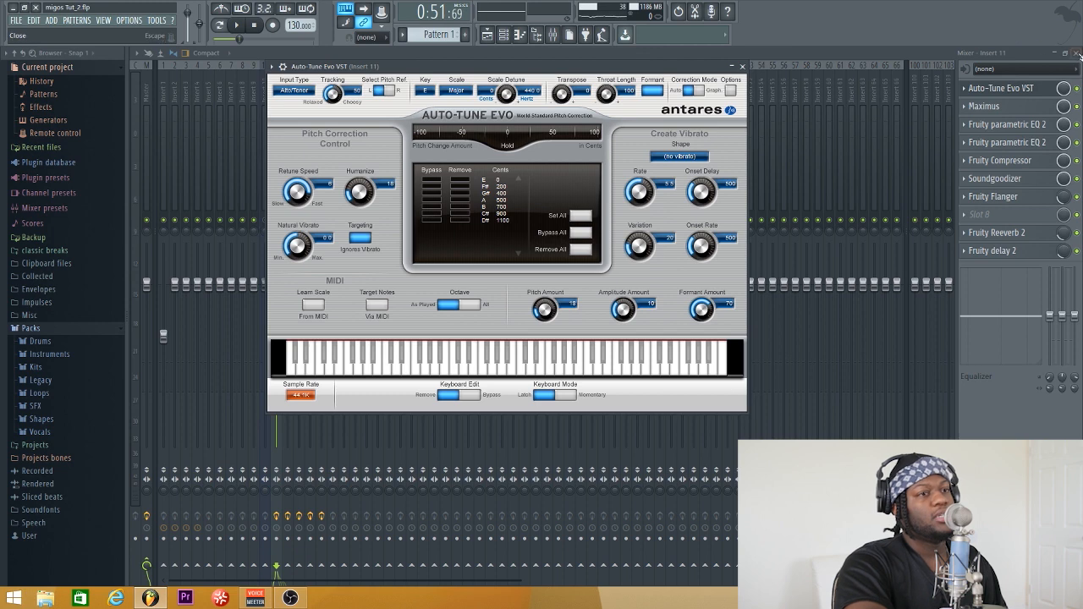
key("F5")
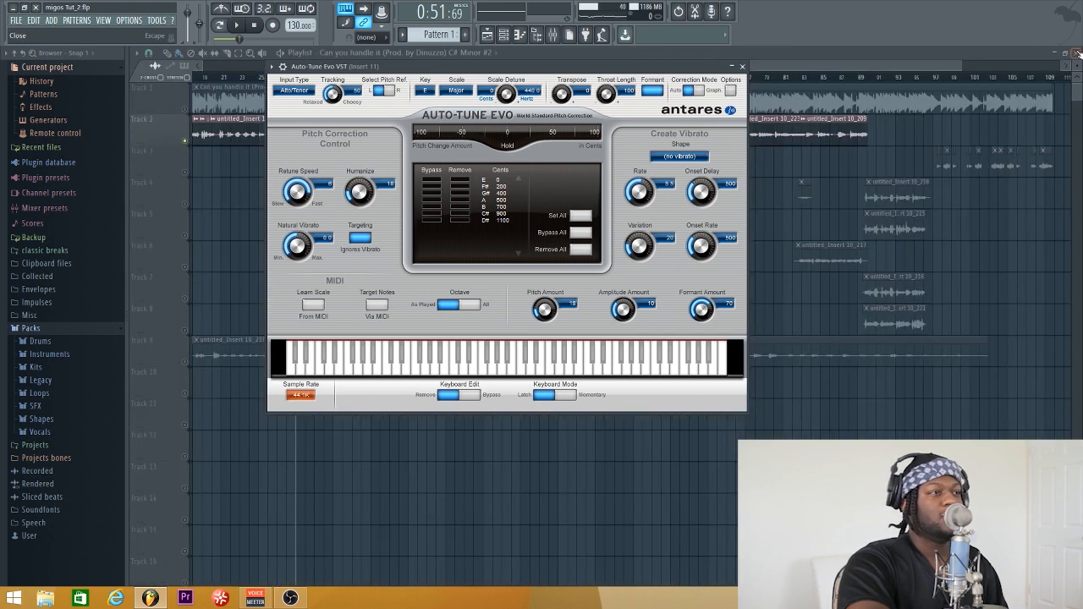
left_click_drag(431, 63, 502, 191)
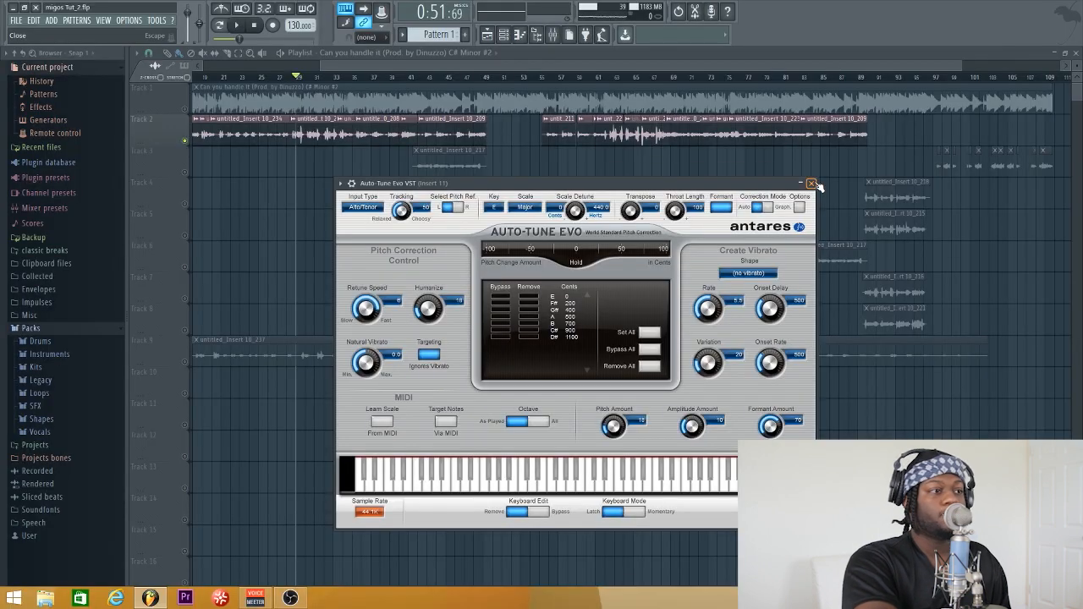
left_click(1036, 20)
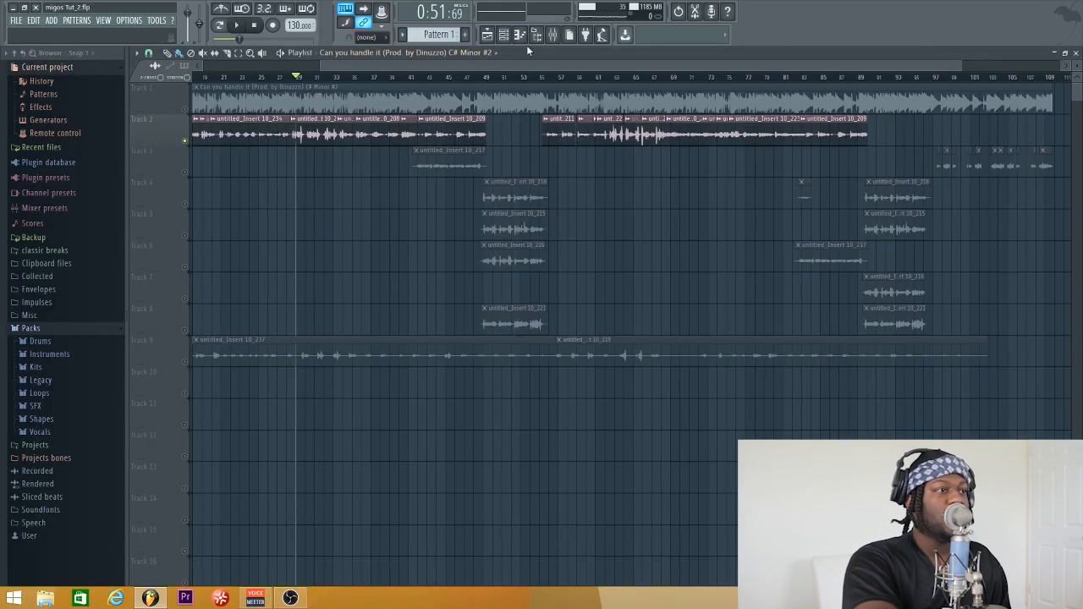
- Load the narrow-band de-esser preset in Maximus on Insert 11 and close the plugin
key("F9")
left_click(1014, 107)
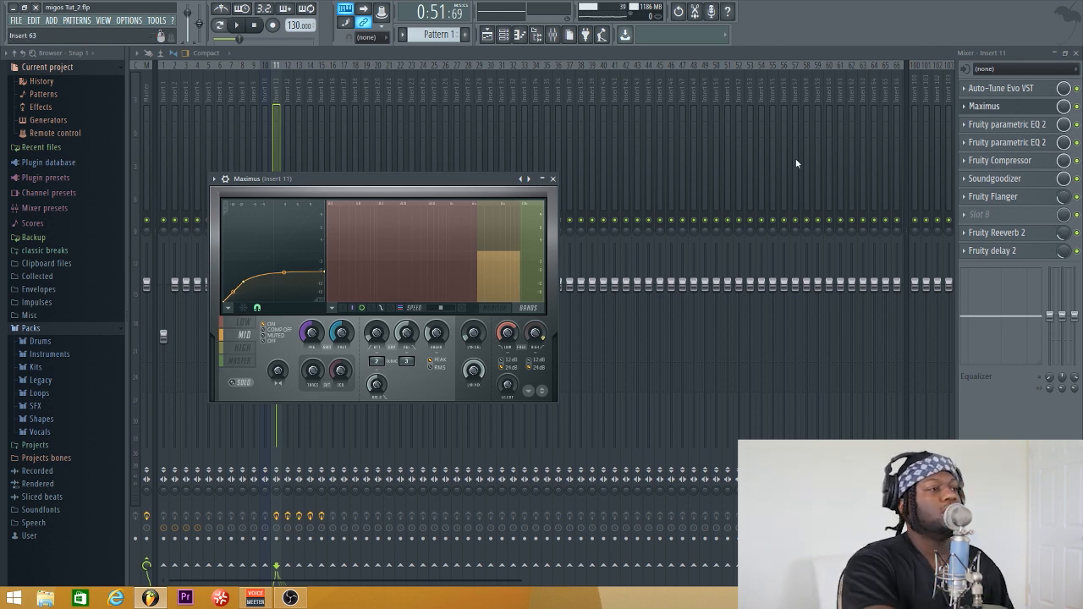
left_click(215, 180)
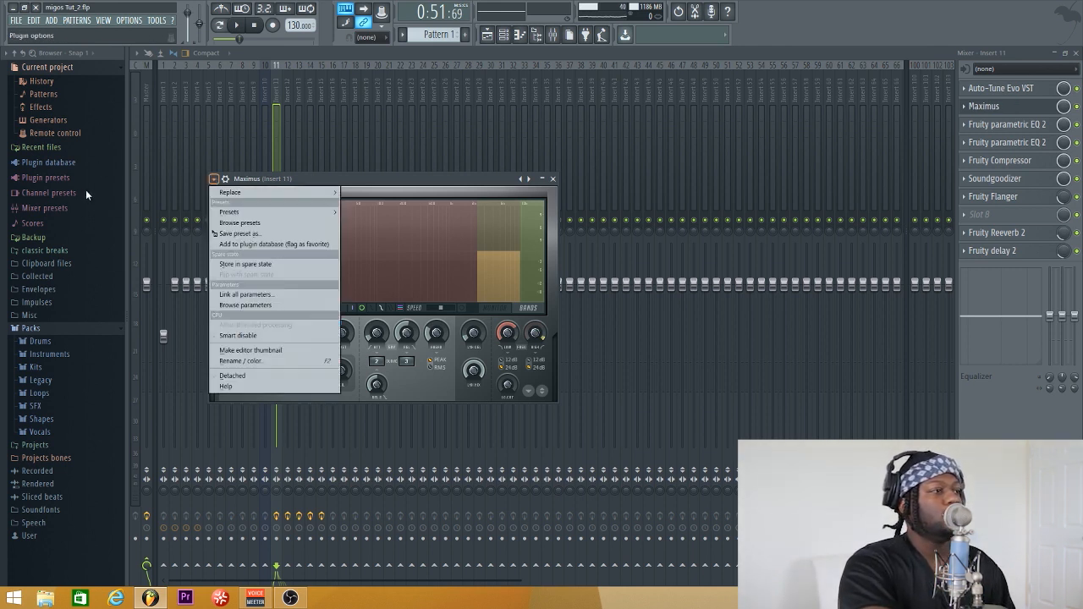
mouse_move(228, 213)
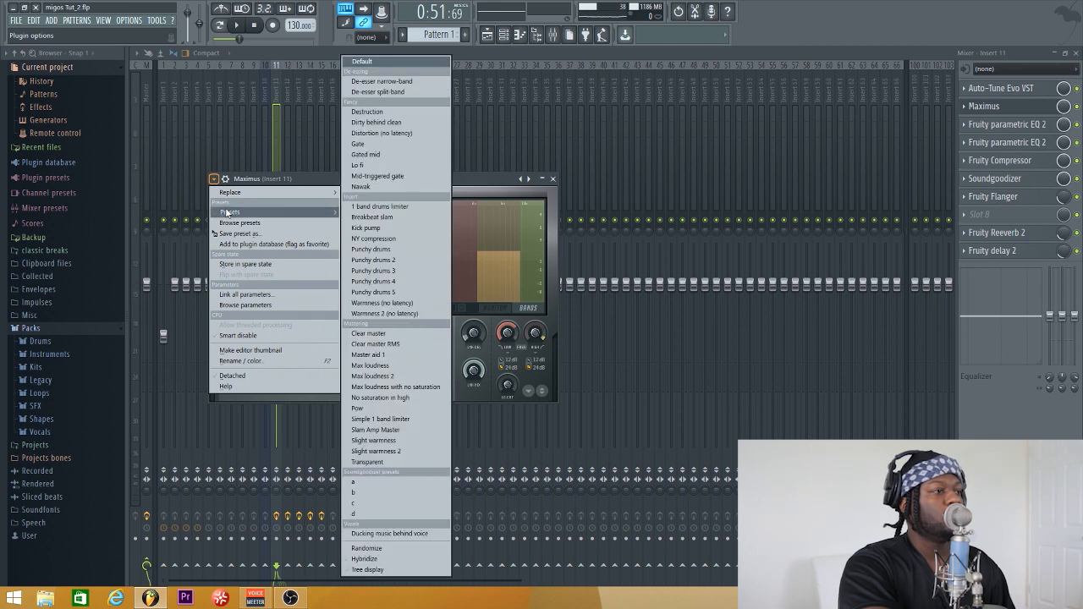
left_click(388, 82)
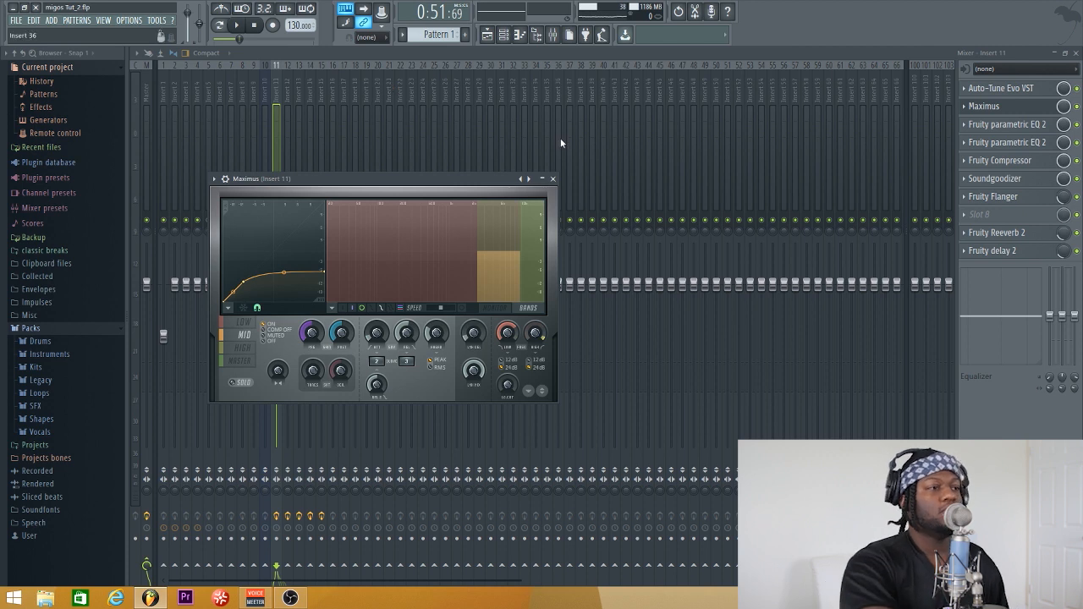
left_click(553, 179)
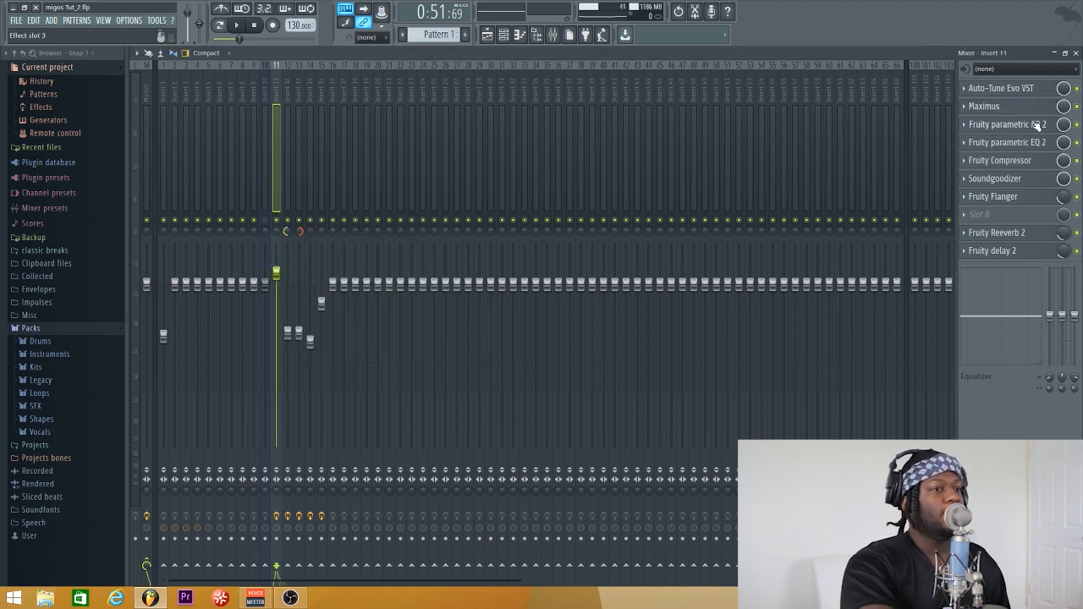
- Open the first Fruity parametric EQ 2 on Insert 11 and check band 7's filter type options
left_click(1036, 124)
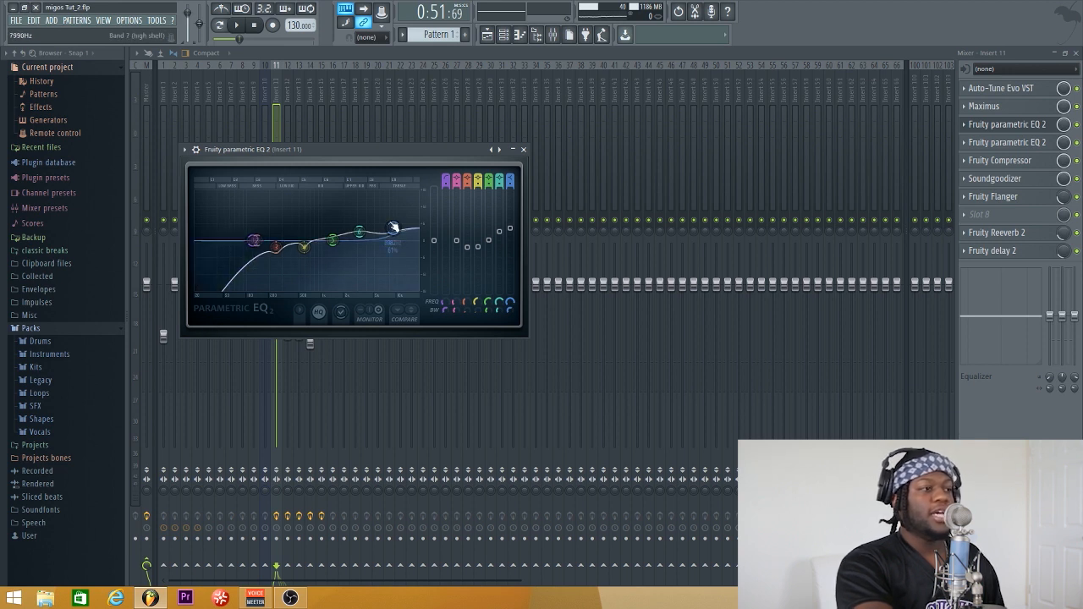
right_click(394, 229)
mouse_move(410, 257)
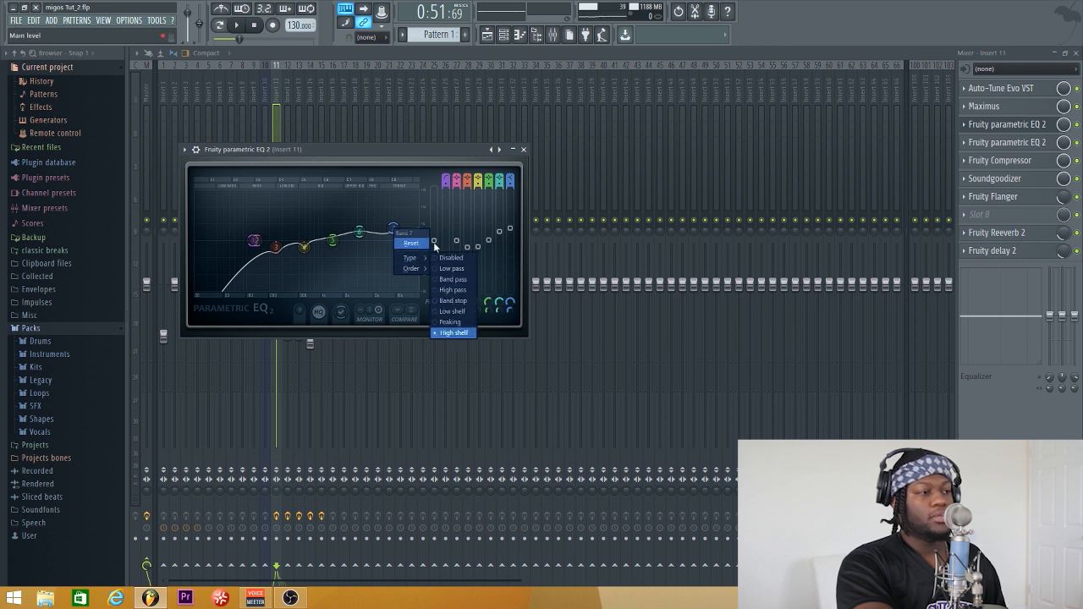
left_click(401, 149)
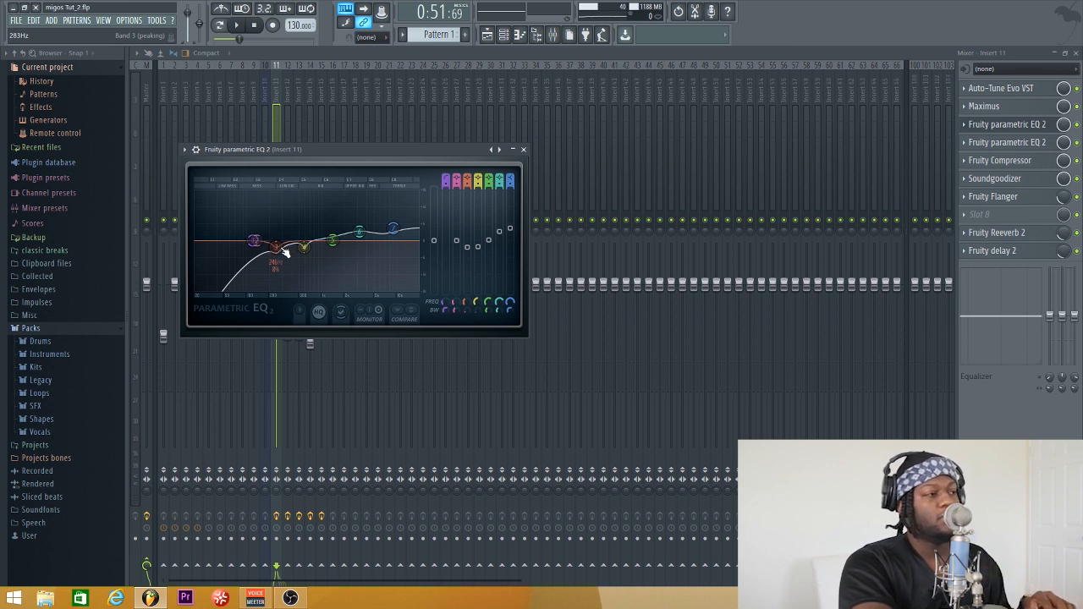
- Lower band 3 slightly in the first parametric EQ and close its window
mouse_move(278, 247)
left_mouse_down()
mouse_move(273, 195)
mouse_move(273, 248)
left_mouse_up()
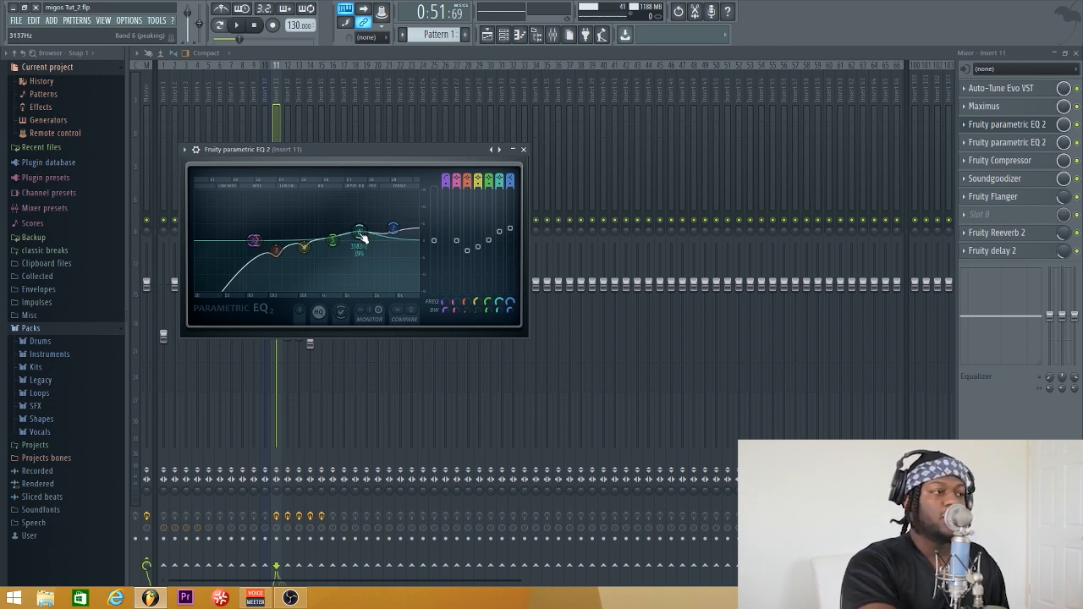
left_click_drag(394, 230, 397, 230)
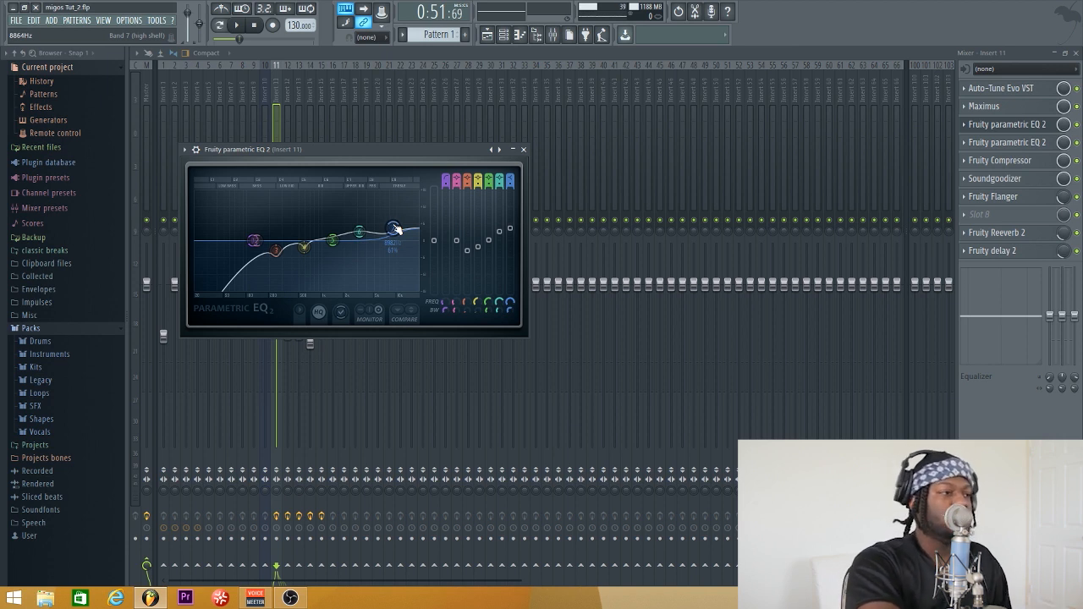
left_click(525, 150)
- Open the second Fruity parametric EQ 2 on Insert 11, examine its band 7 high-shelf boost, and close it
left_click(1007, 142)
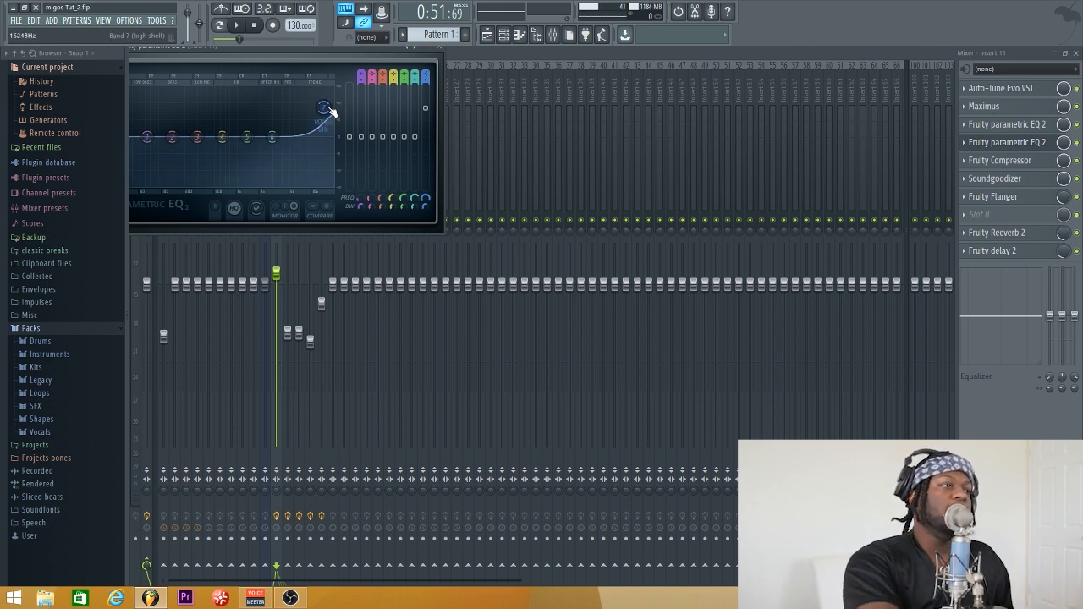
left_click_drag(332, 112, 328, 110)
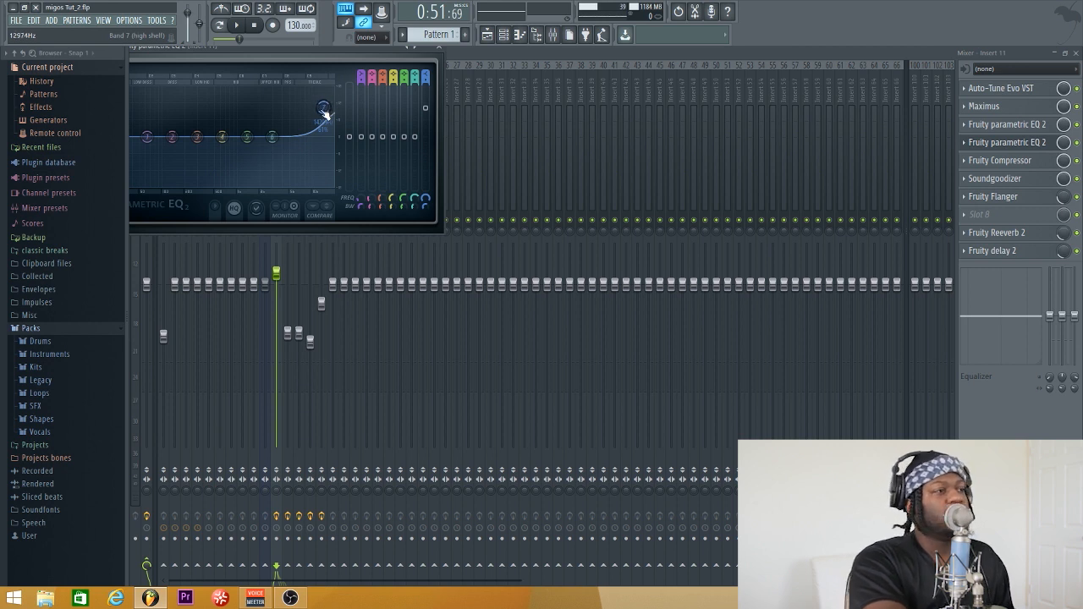
left_click(434, 47)
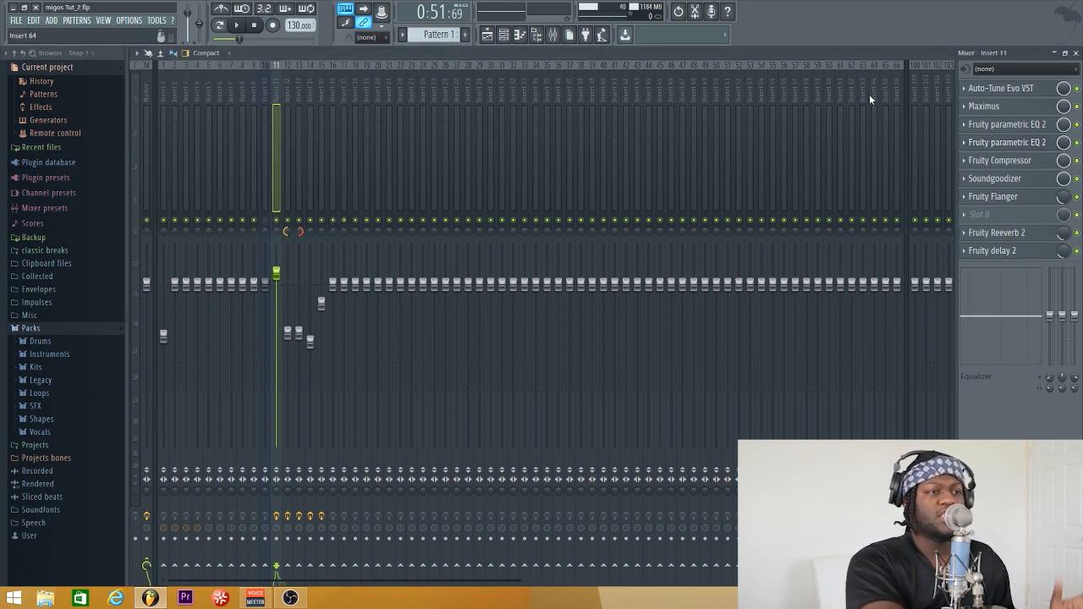
- Look over the Fruity Compressor settings on Insert 11, close the plugin and return to the playlist
left_click(997, 163)
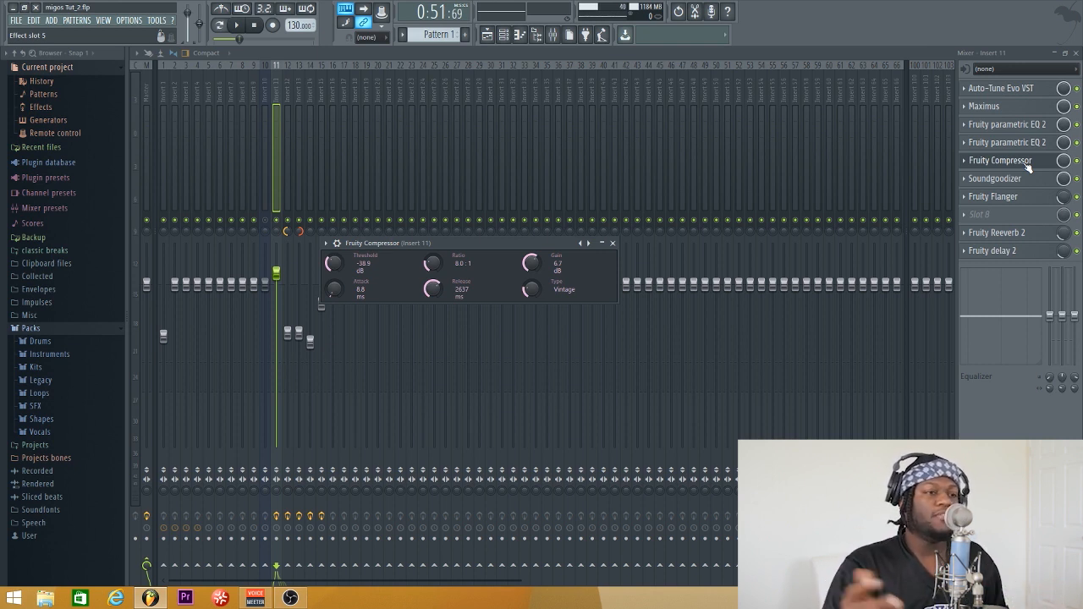
left_click(1075, 52)
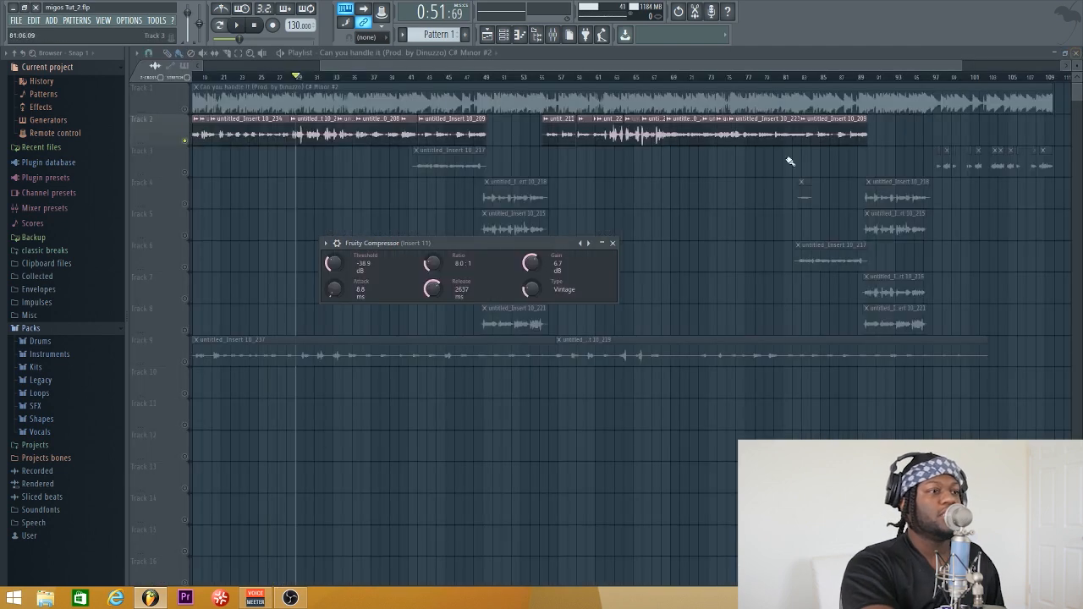
left_click(613, 243)
left_click(552, 34)
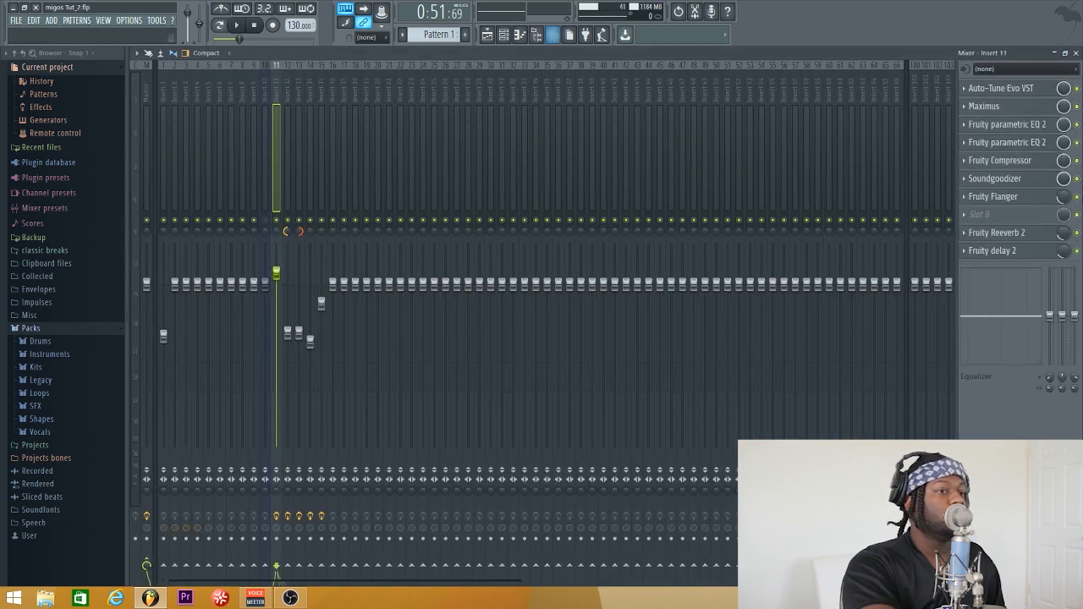
left_click(1075, 53)
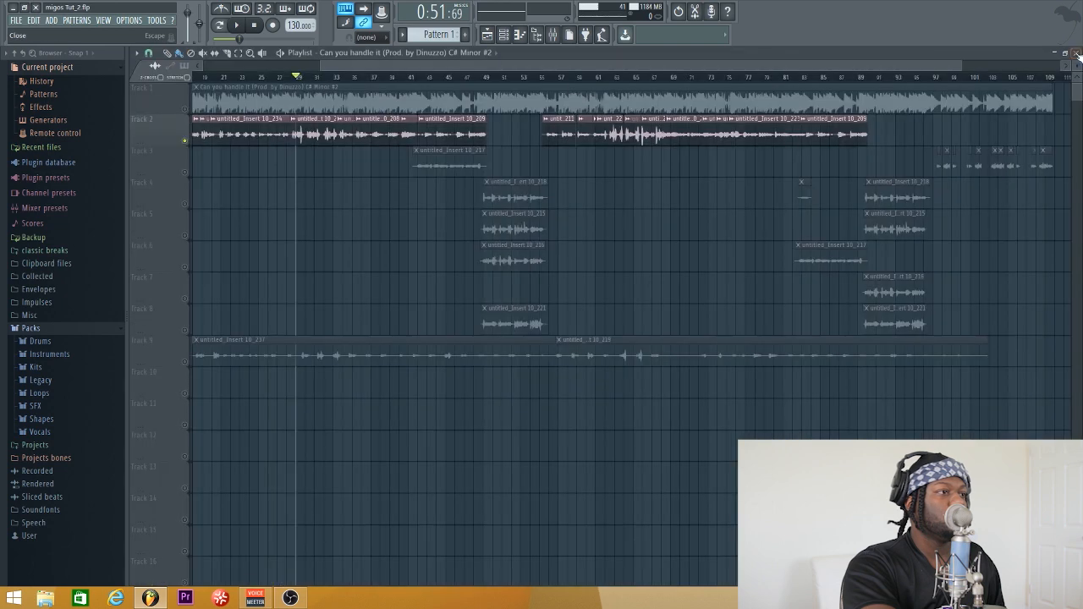
- Play the soloed vocal from 0:48 with Fruity Compressor on Insert 11 bypassed, watching the mixer levels
left_click(277, 77)
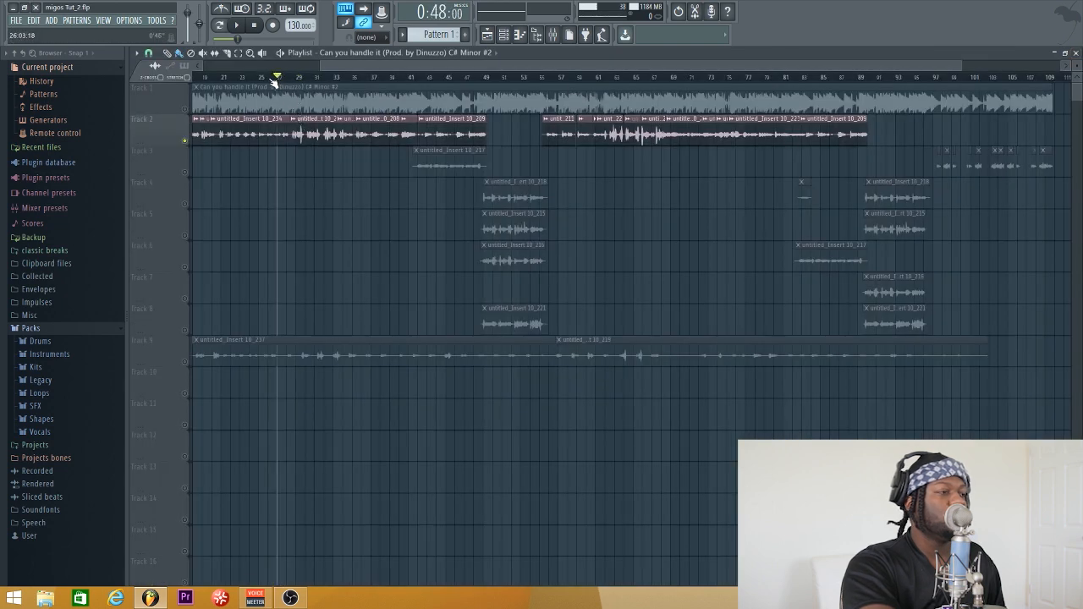
left_click(269, 77)
key("space")
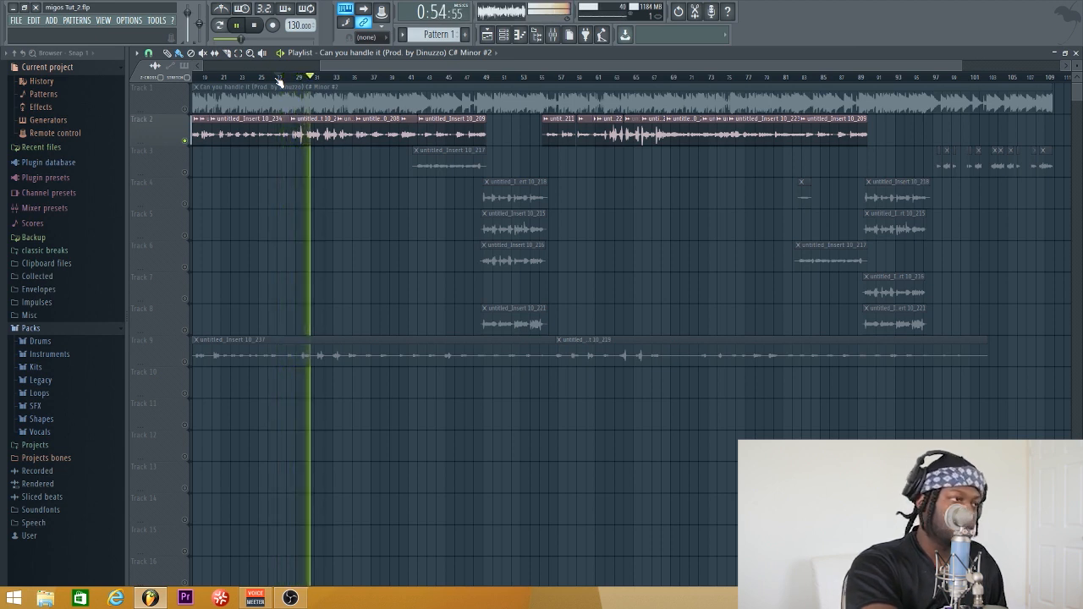
left_click(553, 34)
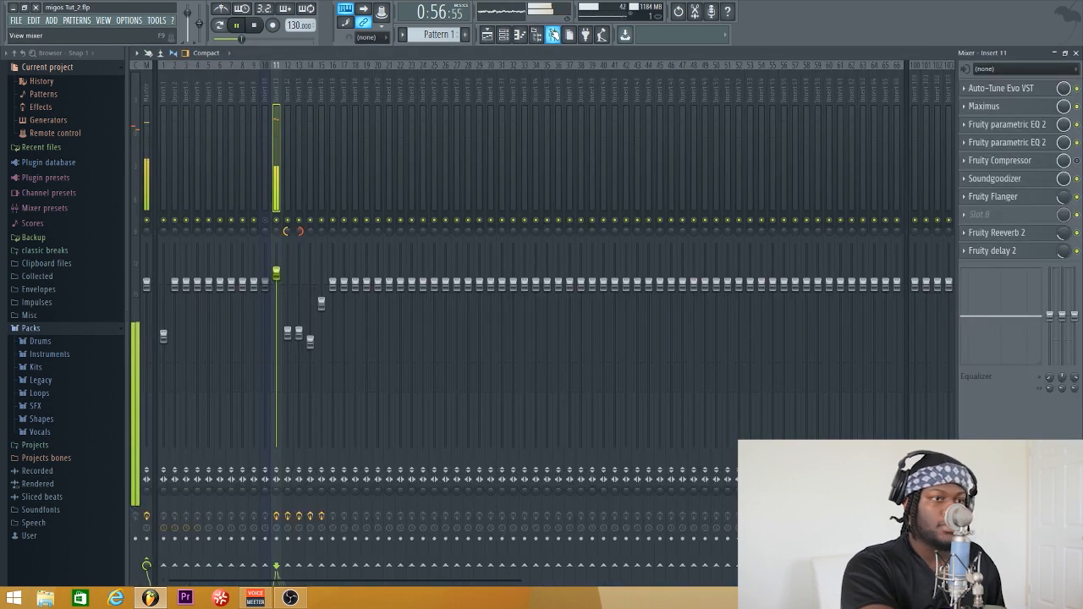
key("space")
- Re-enable Fruity Compressor on Insert 11 and open its settings
left_click(1075, 52)
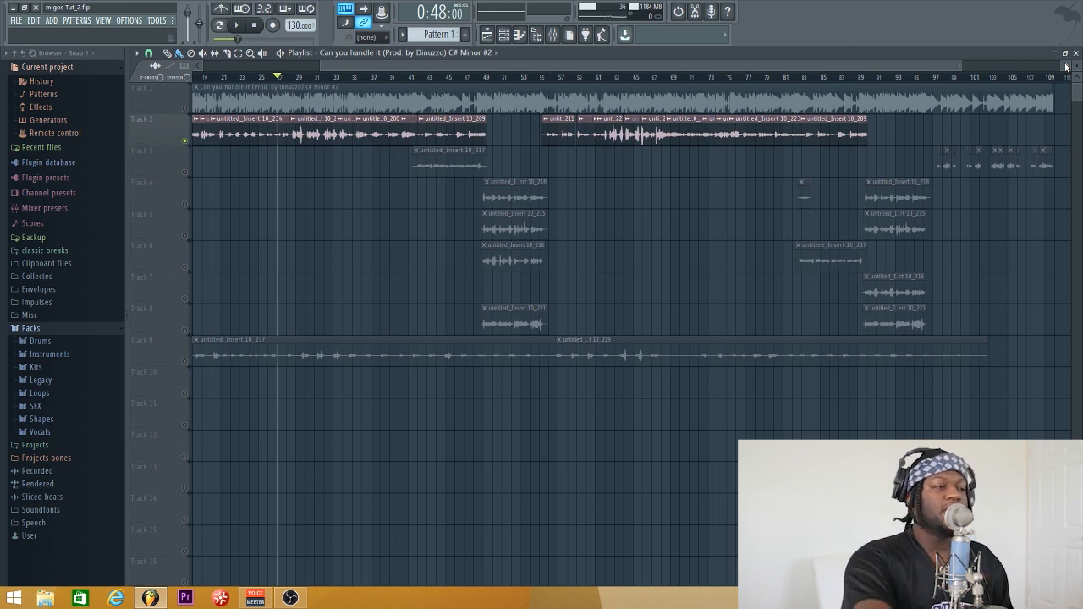
key("F9")
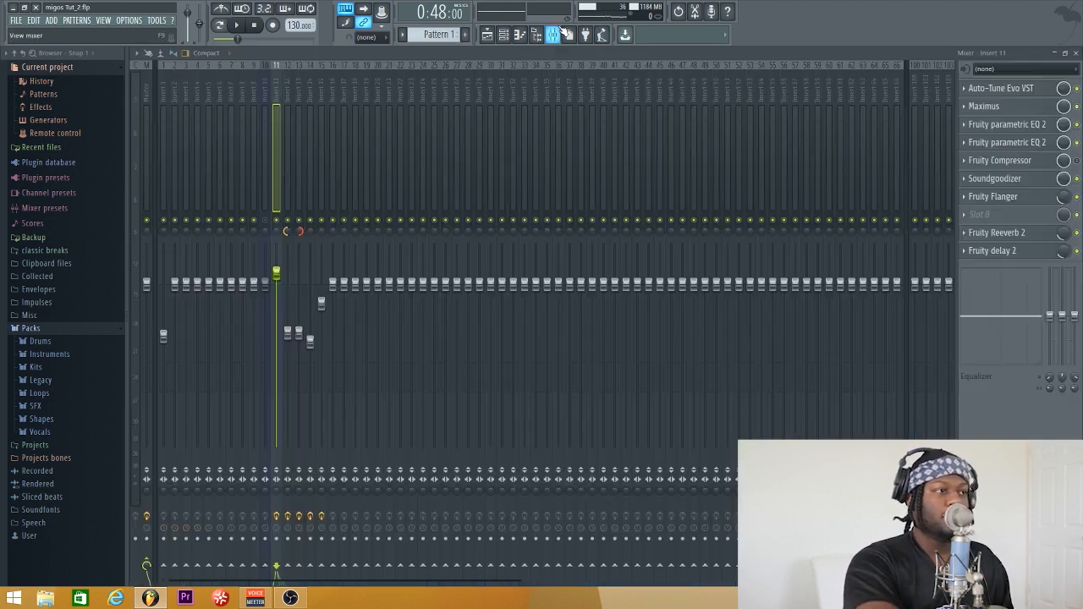
left_click(1016, 160)
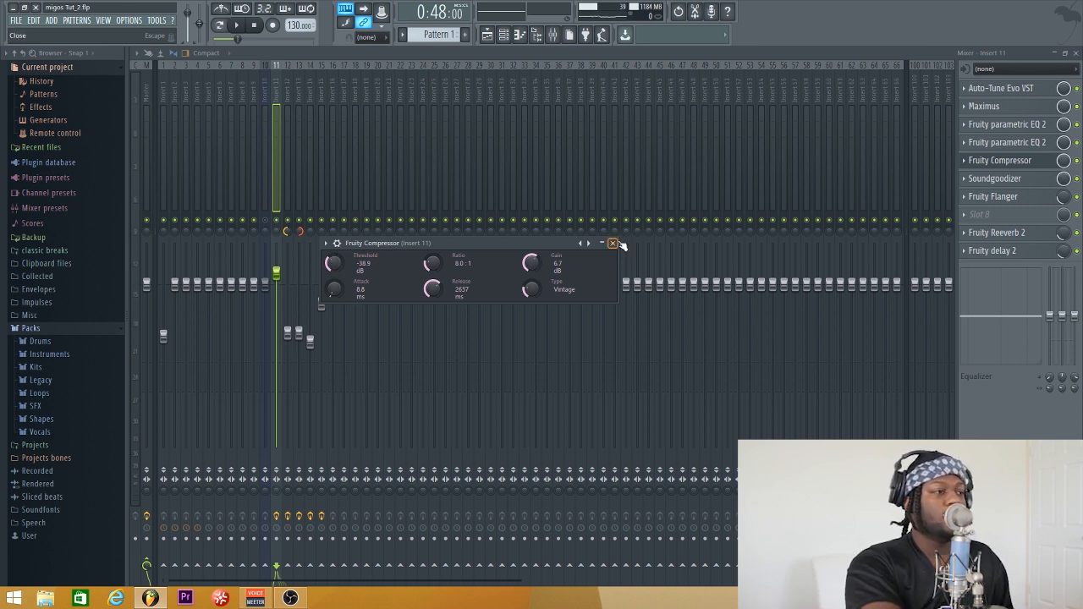
- Play the vocal from 0:48 with the compressor enabled, close the compressor window and replay the vocal
key("space")
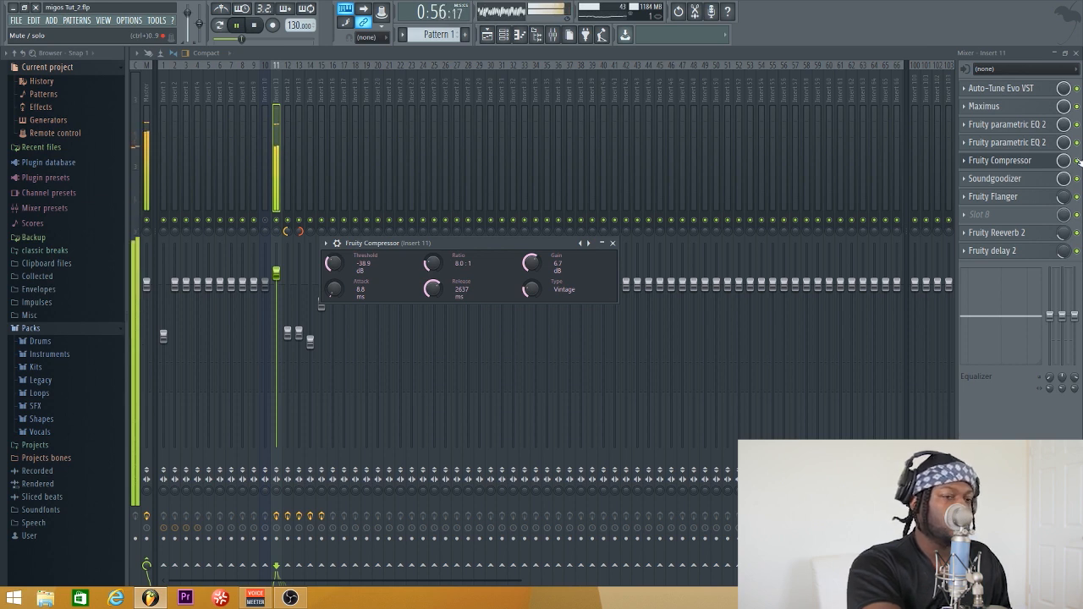
key("space")
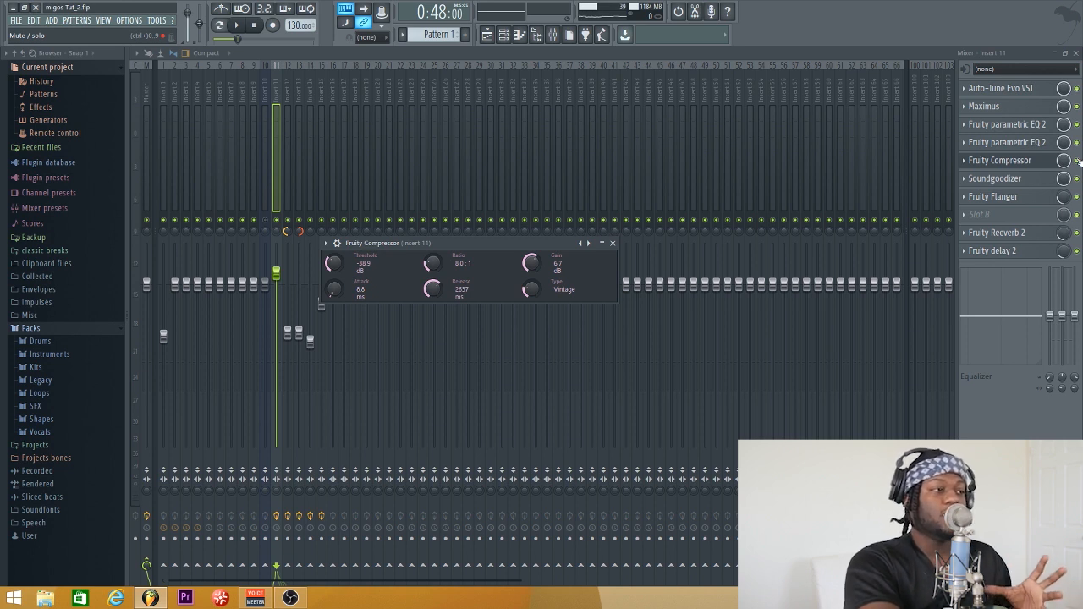
key("Escape")
key("space")
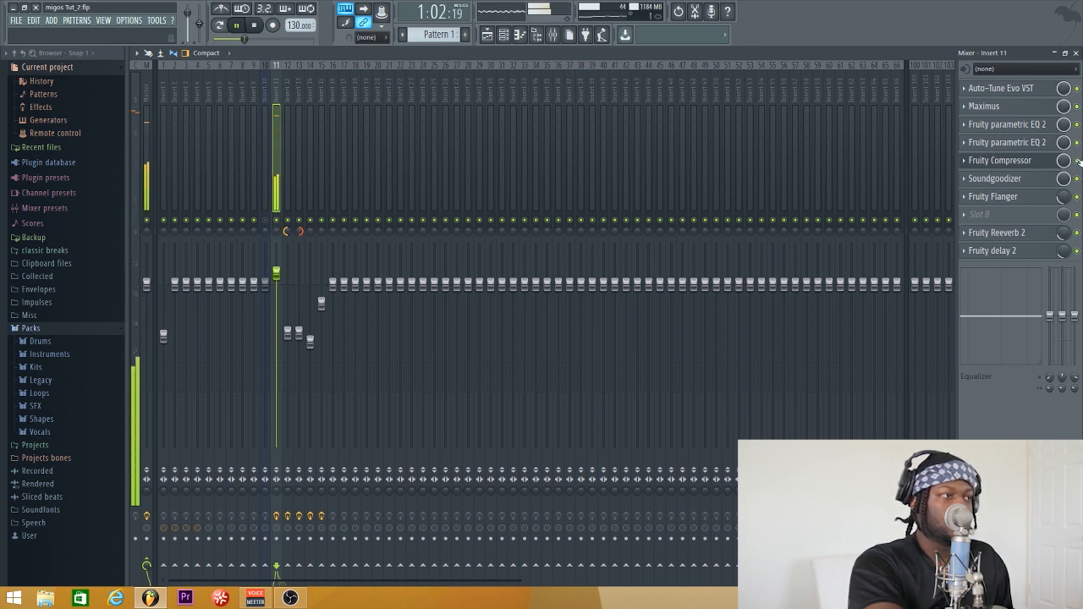
- Stop the vocal, open Soundgoodizer on Insert 11, audition the vocal from 0:48, and close the plugin window
key("space")
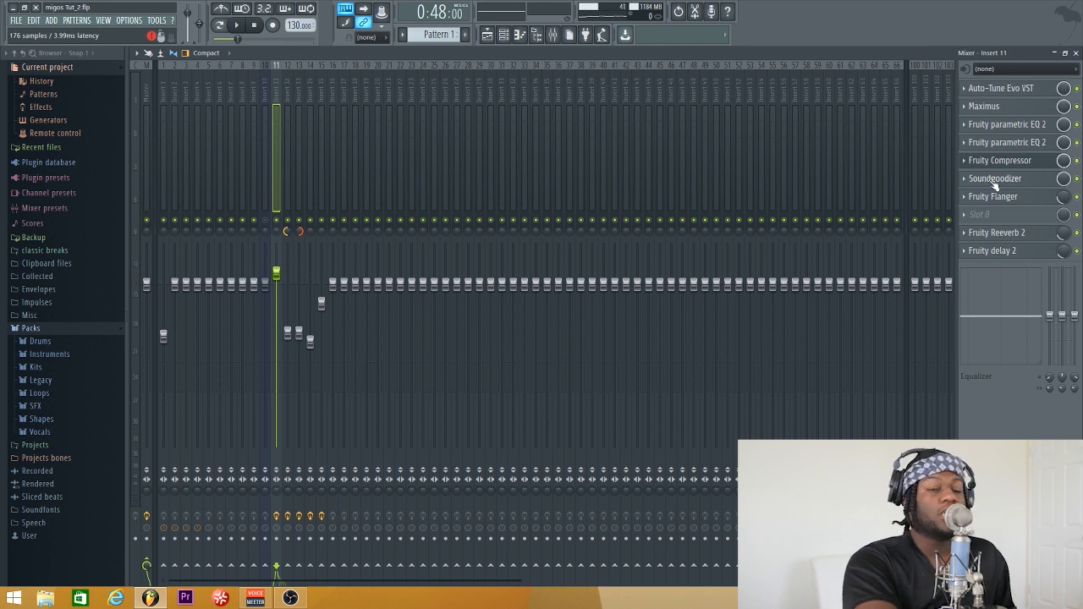
left_click(996, 181)
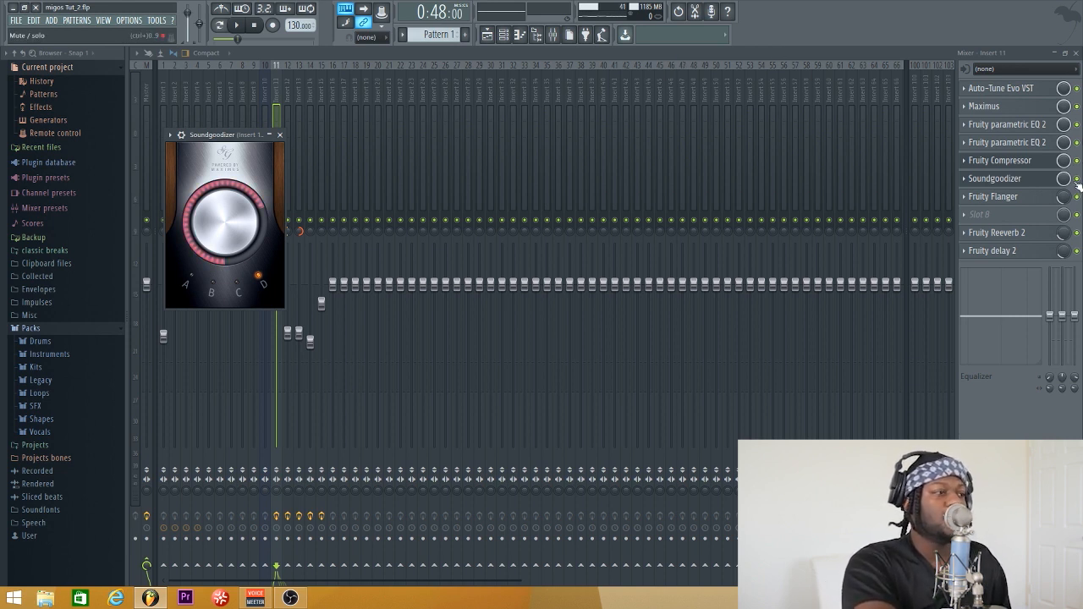
key("space")
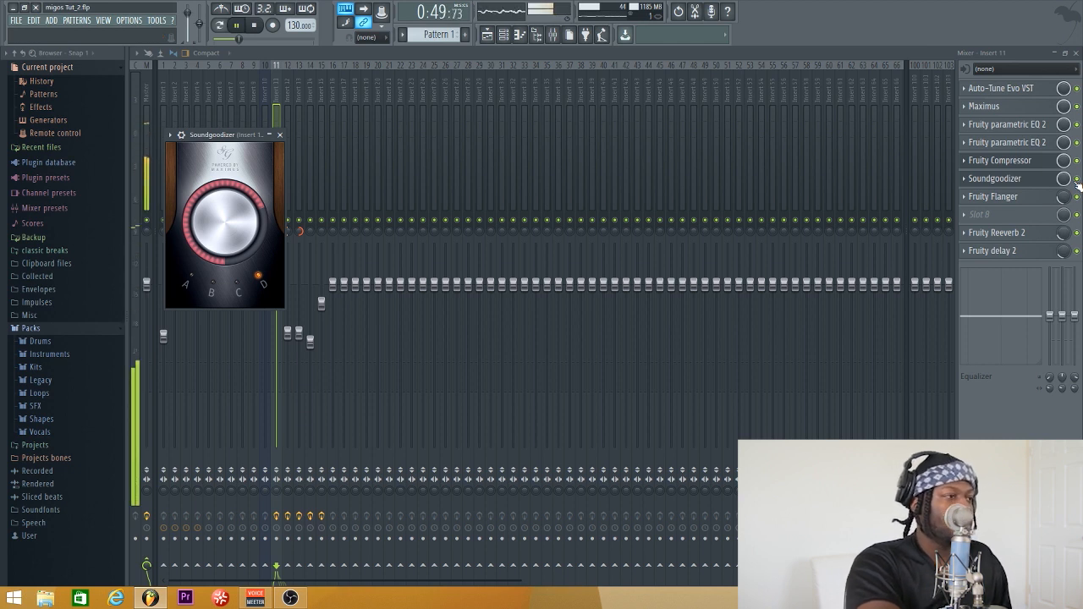
key("Escape")
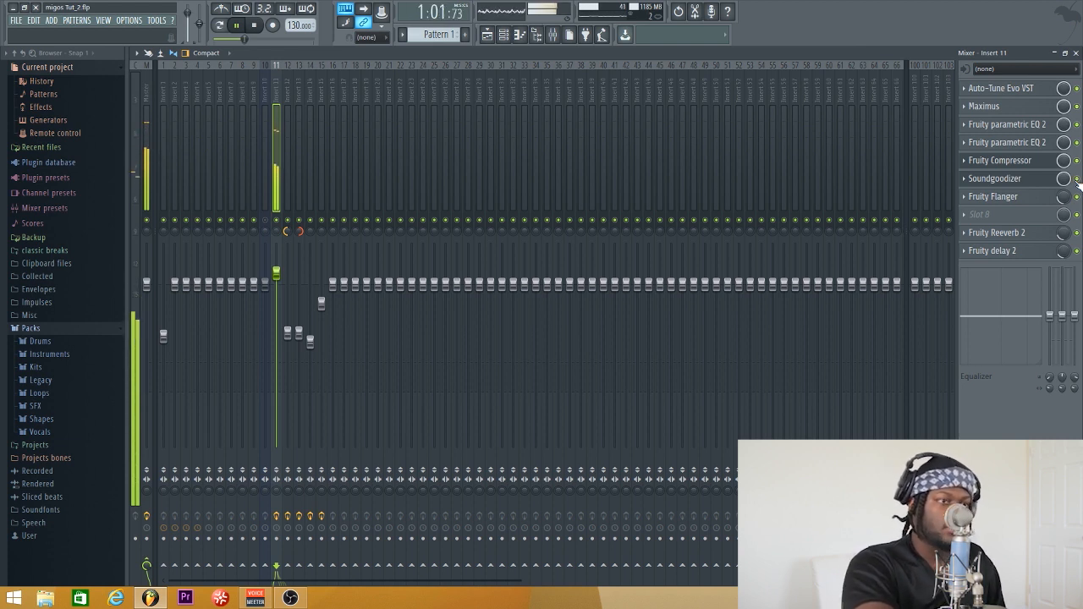
key("space")
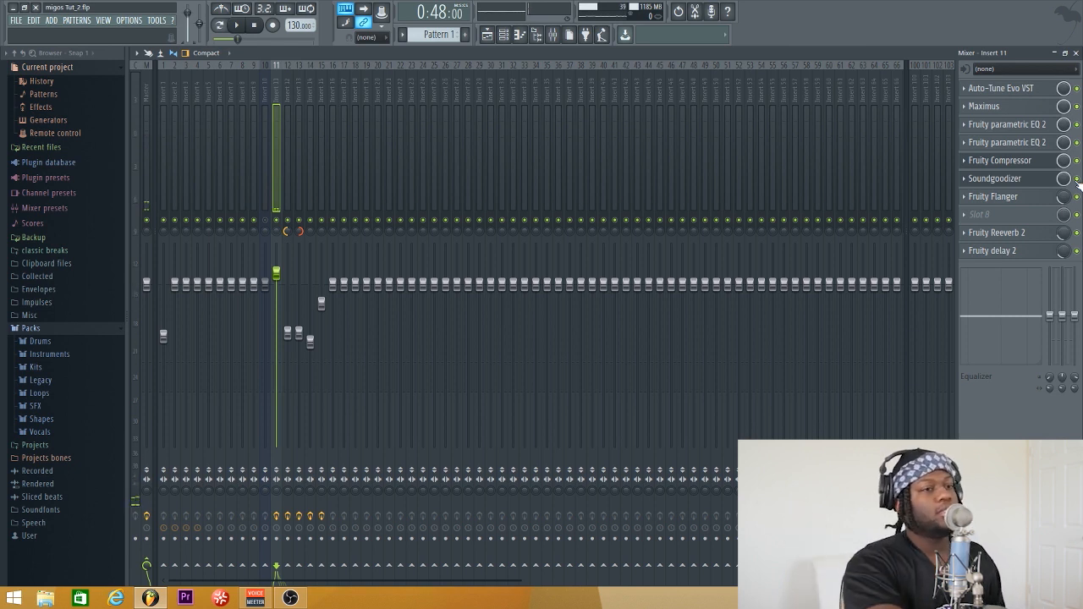
- Review the Fruity Flanger settings on Insert 11, close the plugin and return to the playlist
left_click(1002, 198)
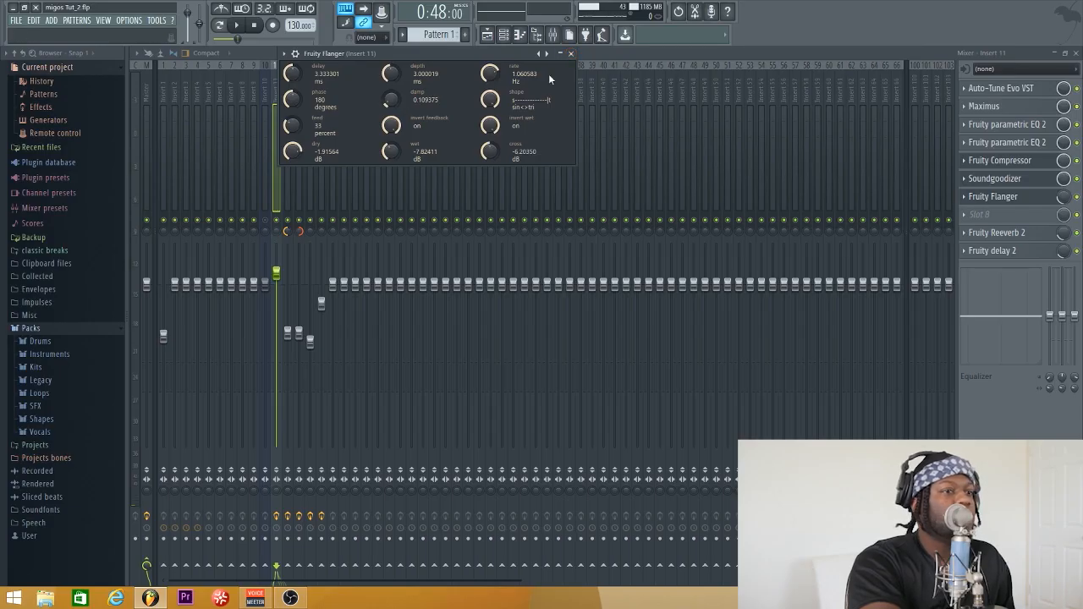
left_click(572, 53)
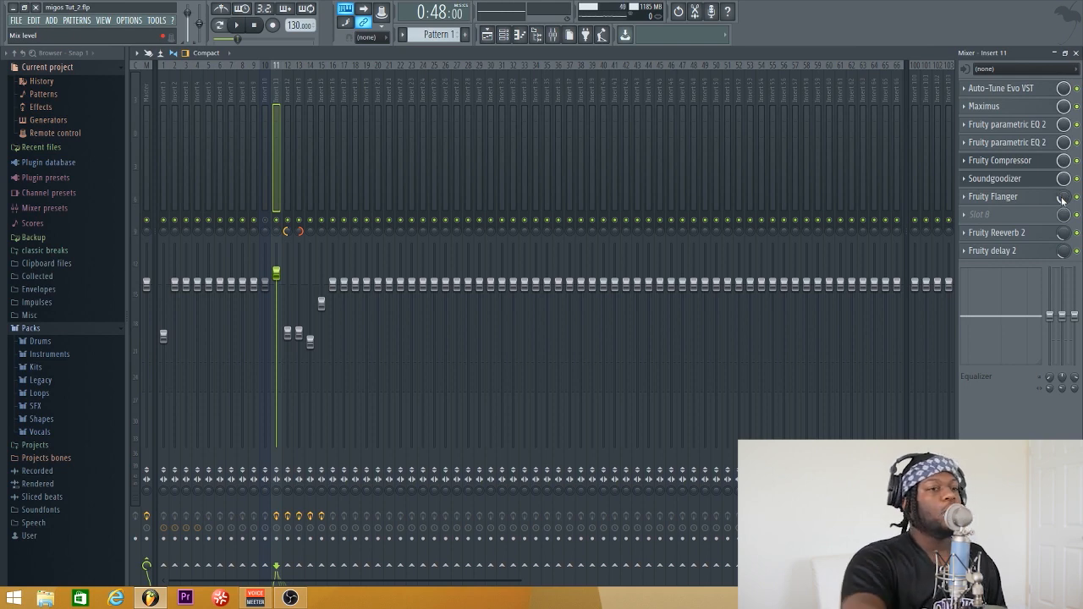
left_click(1076, 53)
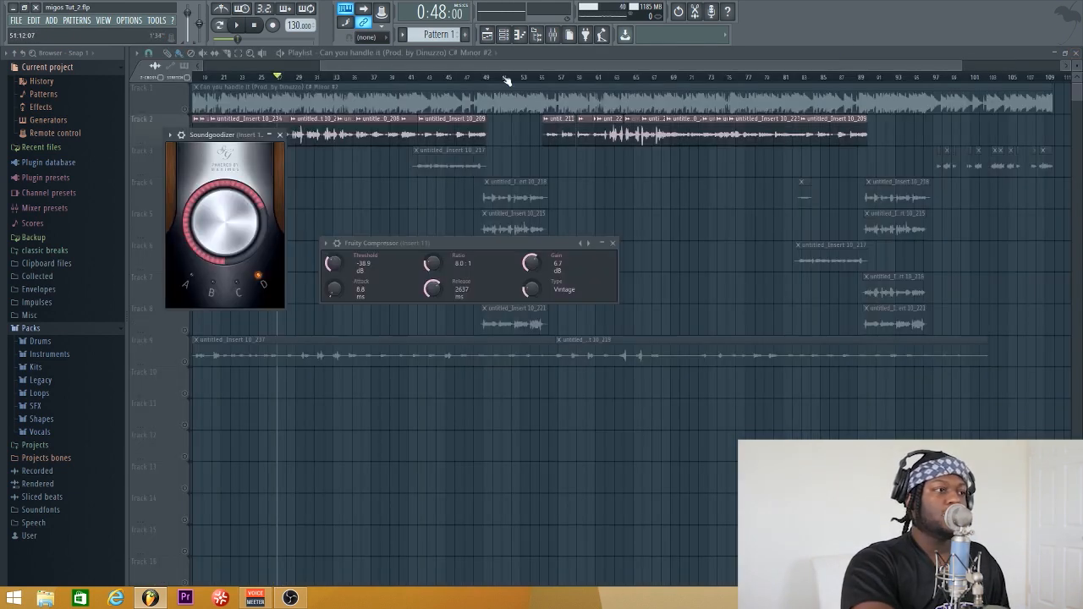
- Close the leftover plugin windows and unsolo Track 2 in the playlist
left_click(476, 77)
key("F12")
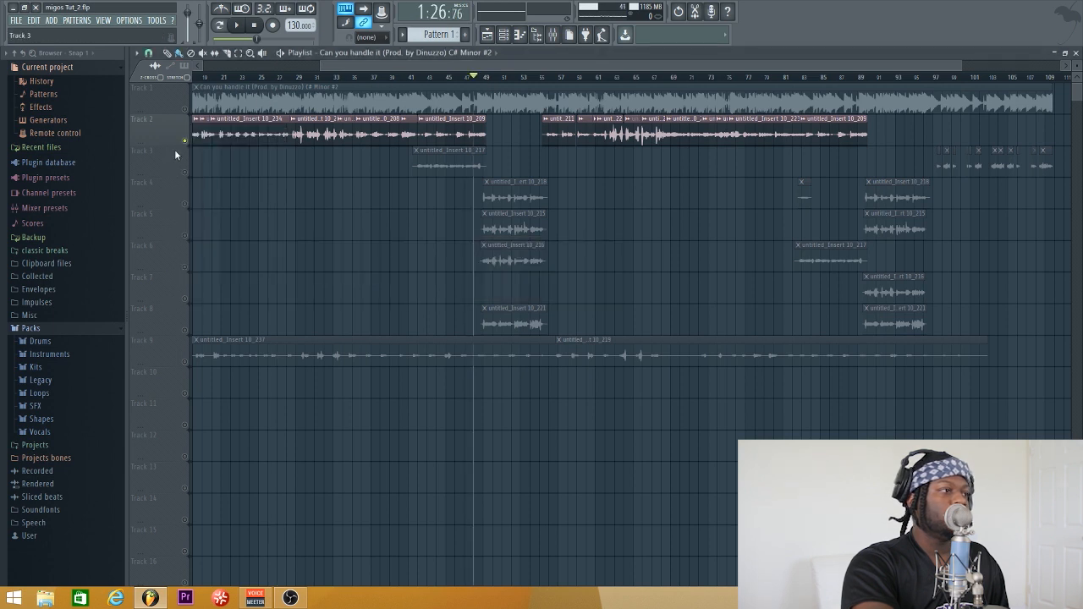
left_click(185, 143, "ctrl")
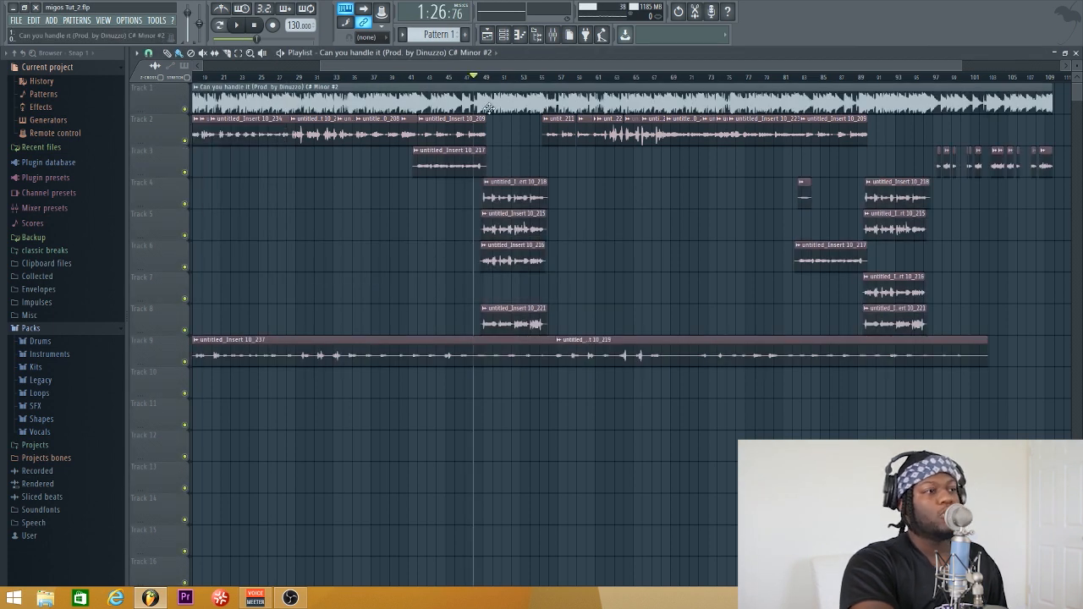
- Play the full mix from 1:15 and set the Fruity Flanger mix level on Insert 11 to 24%
left_click(464, 76)
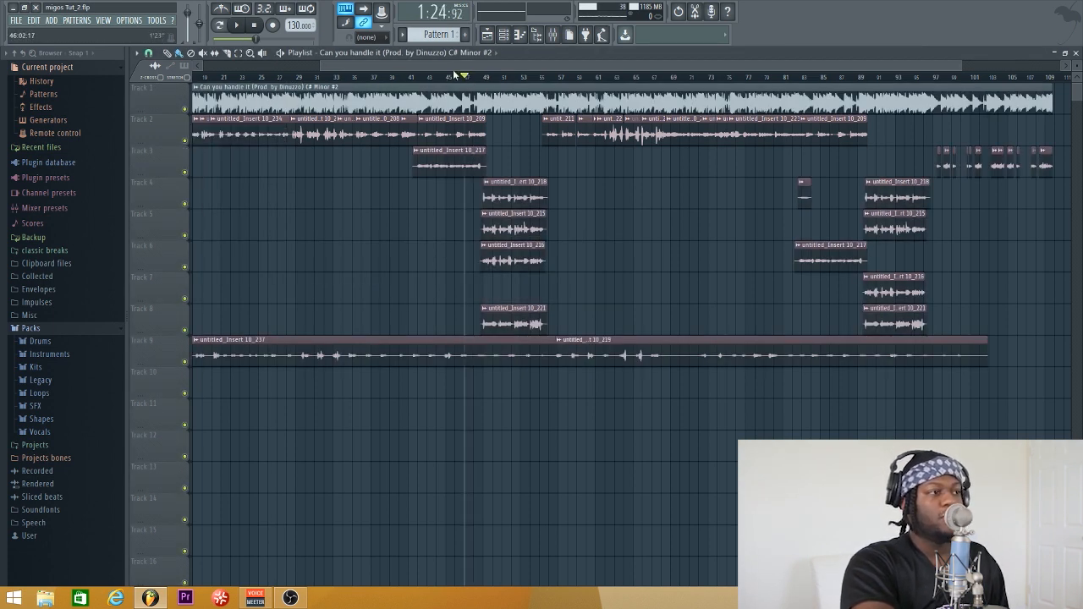
left_click(416, 77)
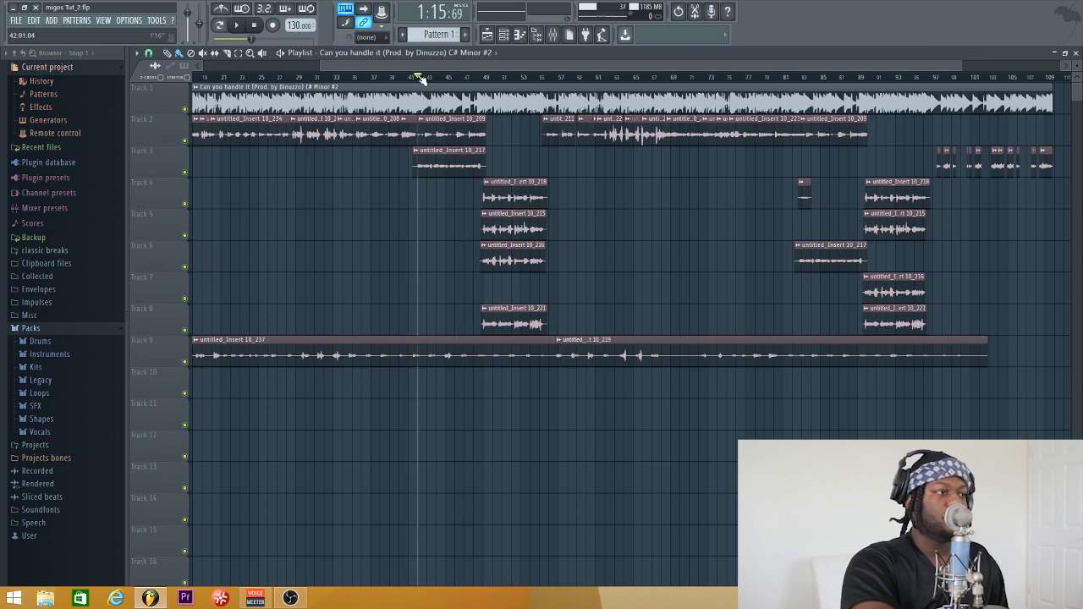
key("space")
left_click(555, 35)
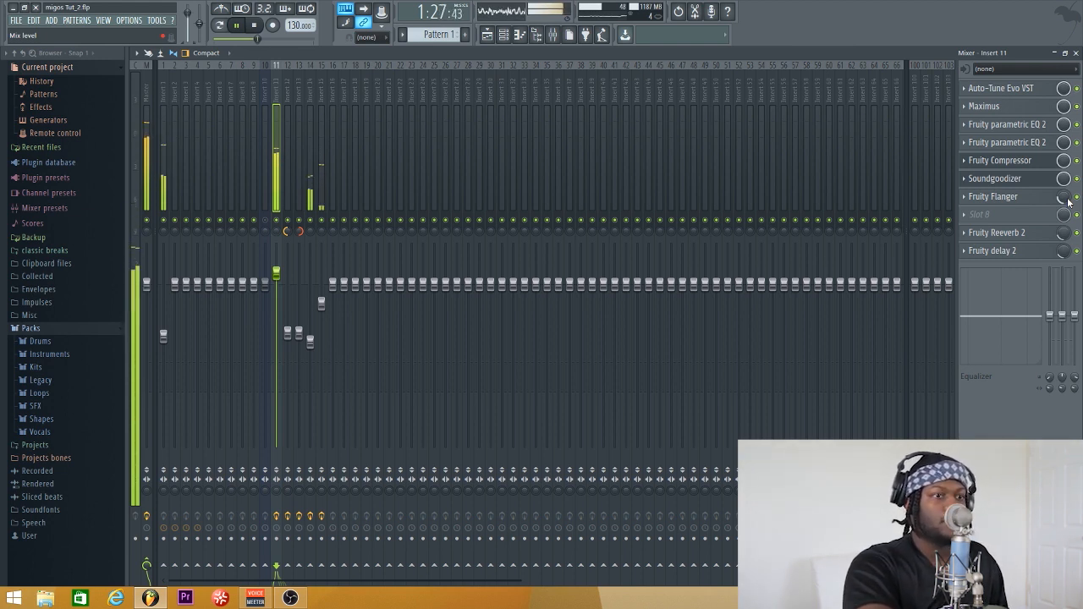
left_click_drag(1069, 201, 1069, 177)
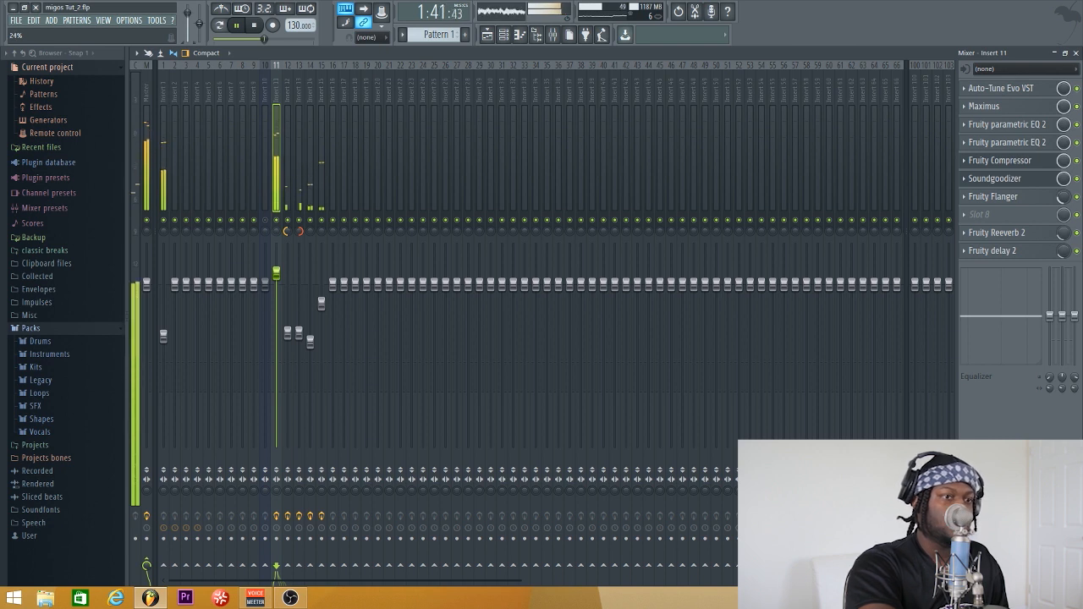
key("space")
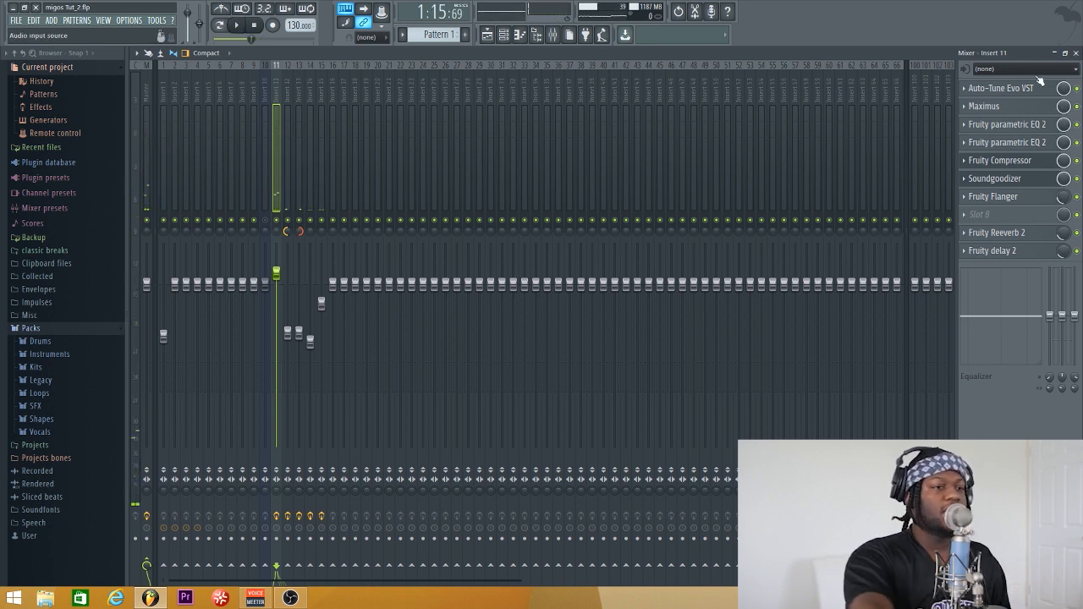
- Move the song position to 1:28, raise the Fruity Flanger mix level on Insert 11 to 78%, and return to the playlist
left_click(1076, 52)
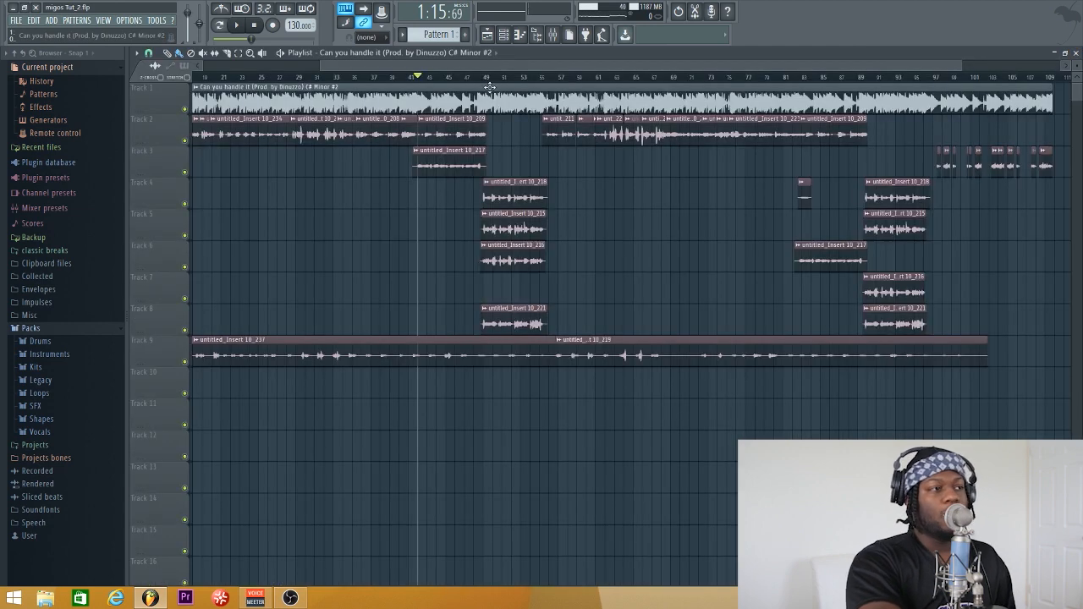
left_click(554, 36)
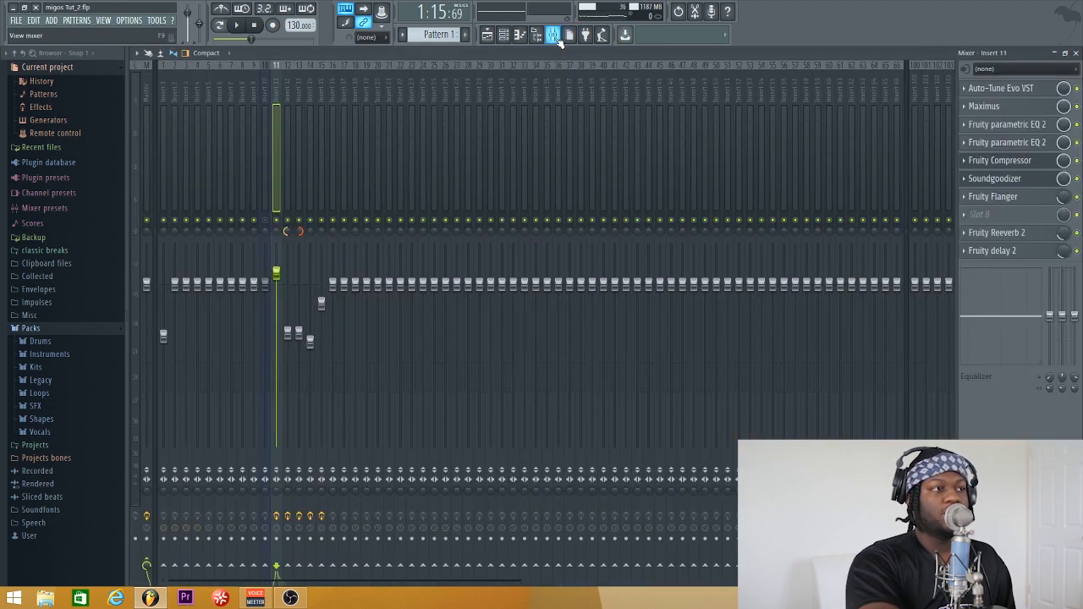
left_click(555, 36)
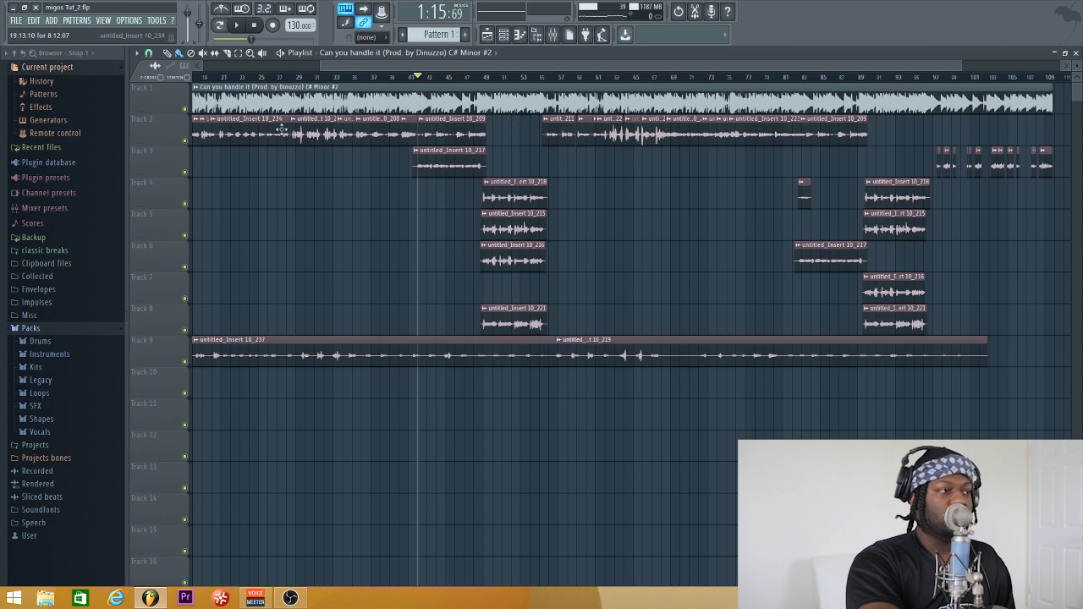
left_click(555, 36)
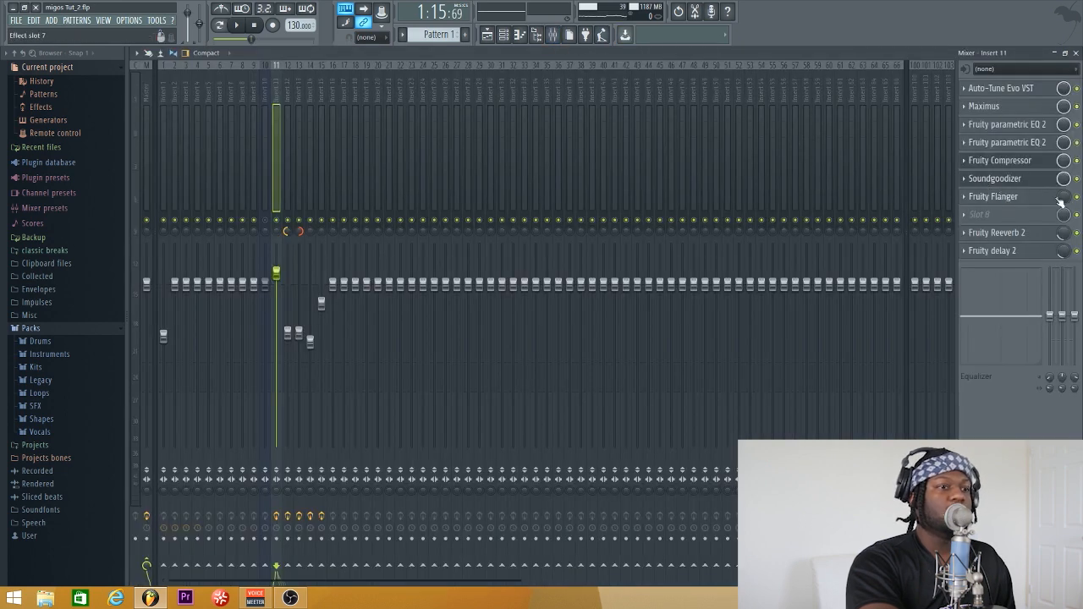
left_click(1076, 52)
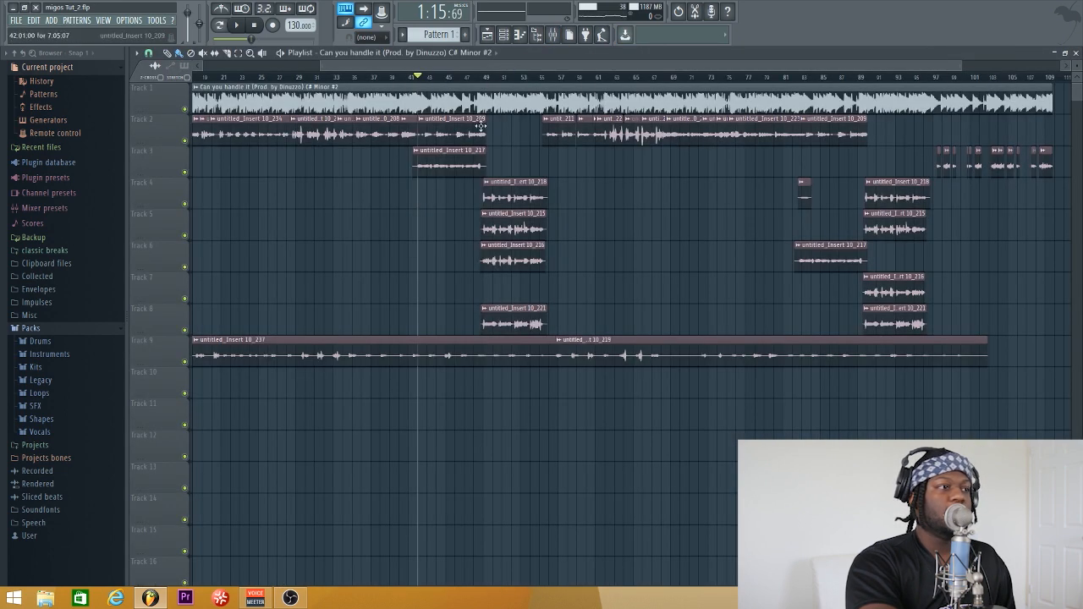
left_click(553, 36)
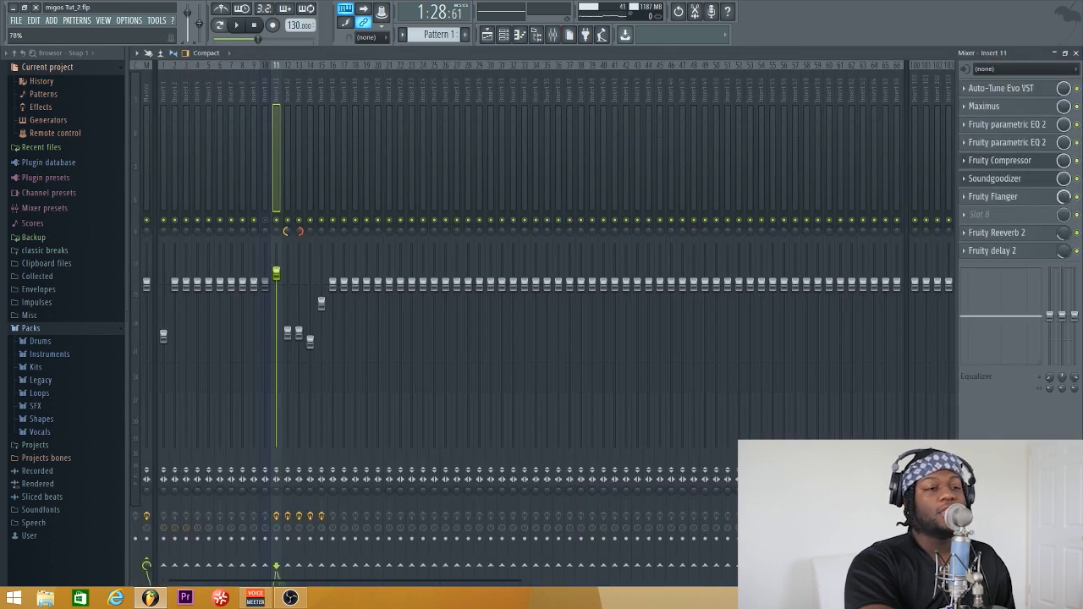
left_click(1076, 53)
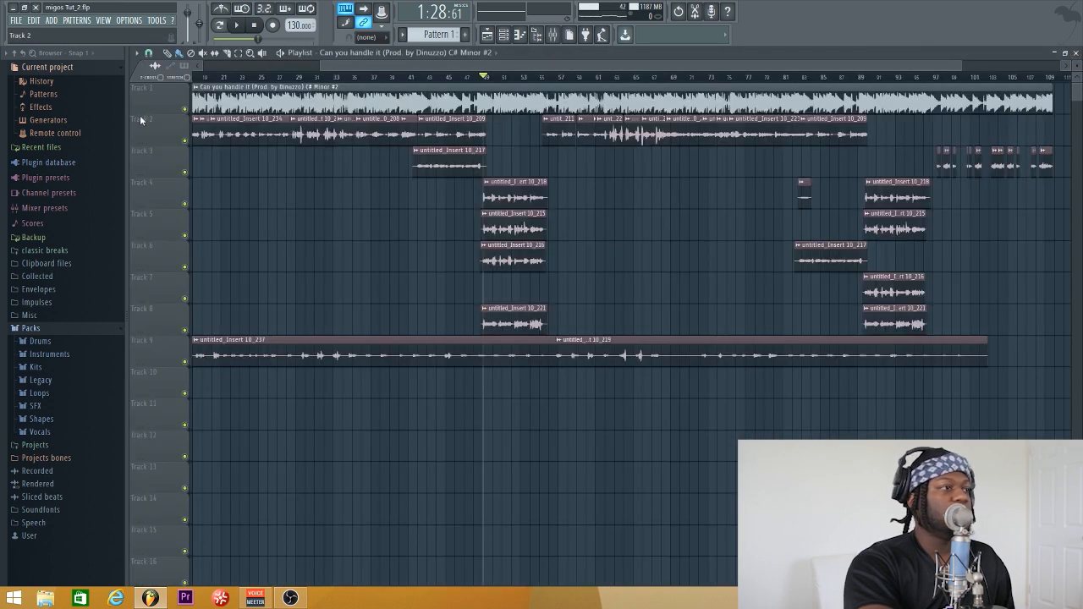
- Mute playlist Tracks 1, 5 and 4, and play the remaining vocals from 1:28
left_click(182, 110)
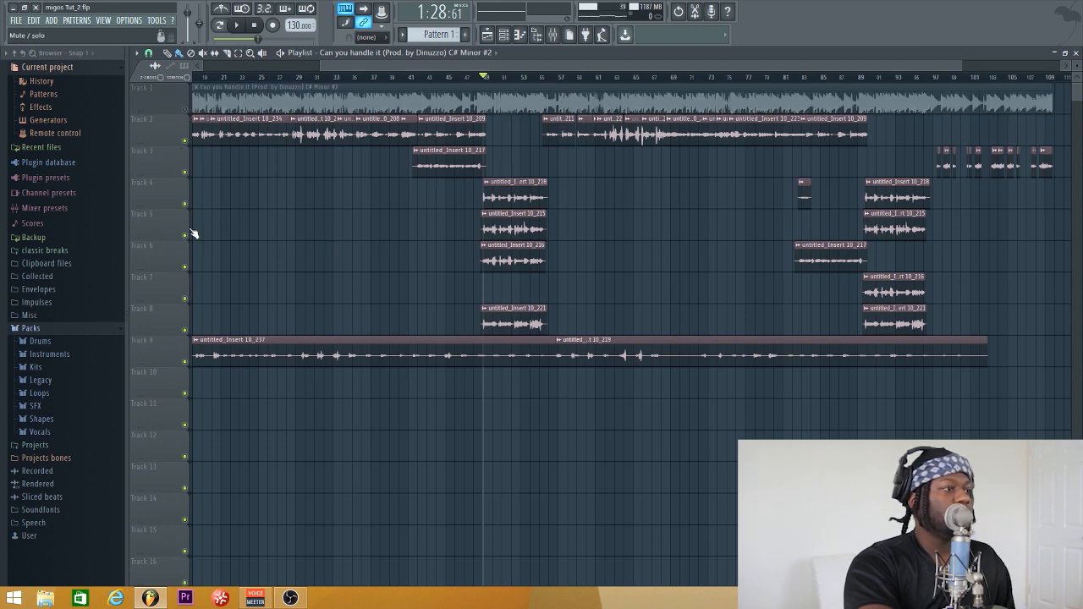
left_click(187, 236)
left_click(188, 204)
key("space")
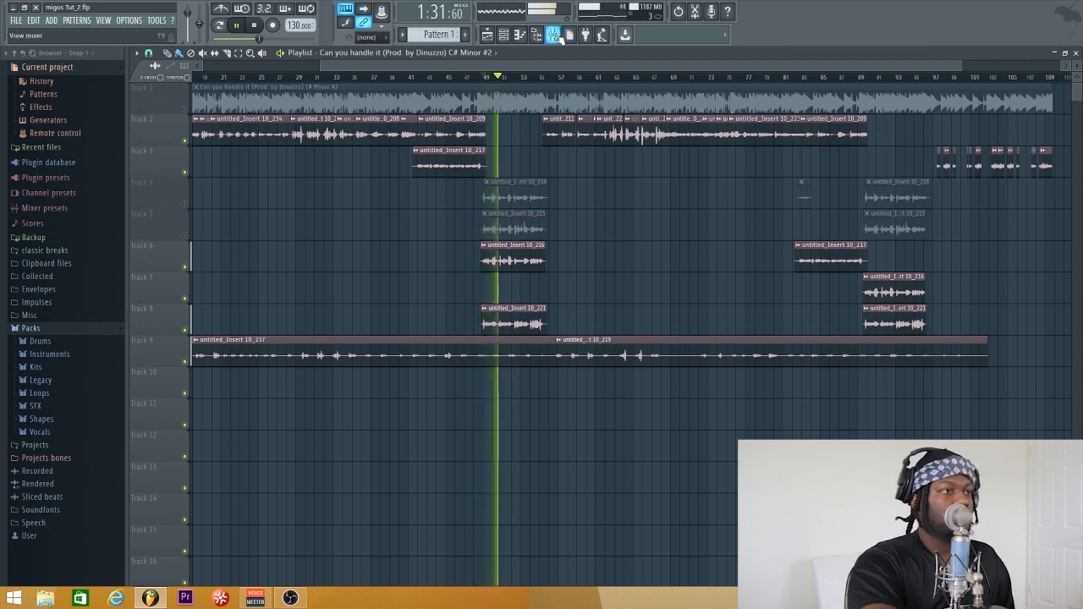
- Lower the Fruity Flanger mix level on Insert 11 during playback, then stop the song
key("F9")
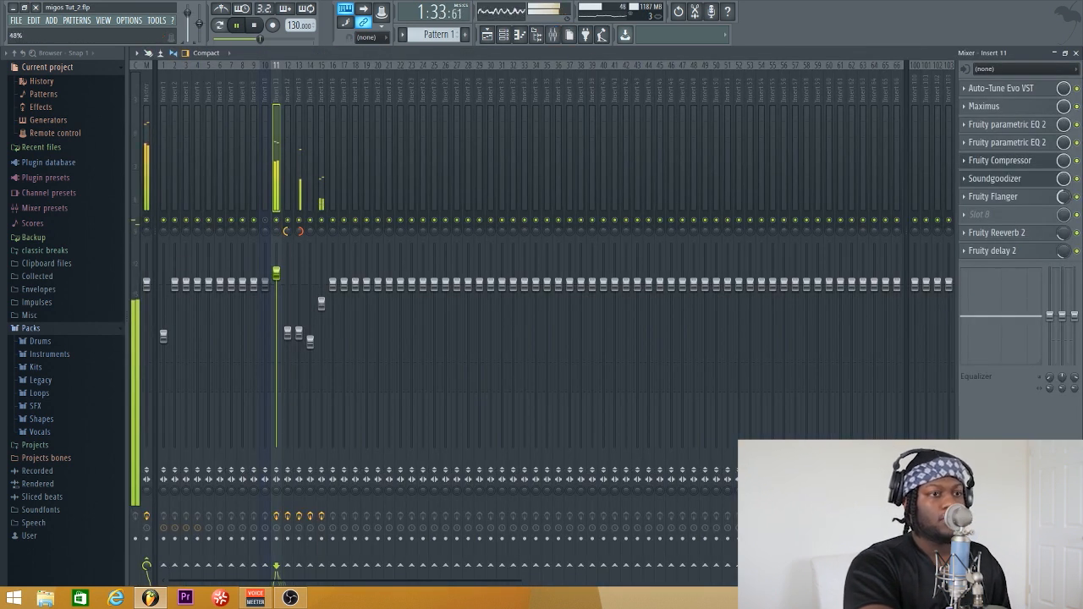
left_click_drag(1063, 197, 1065, 227)
key("space")
- Return to the playlist and unmute Tracks 5 and 4
left_click(1075, 53)
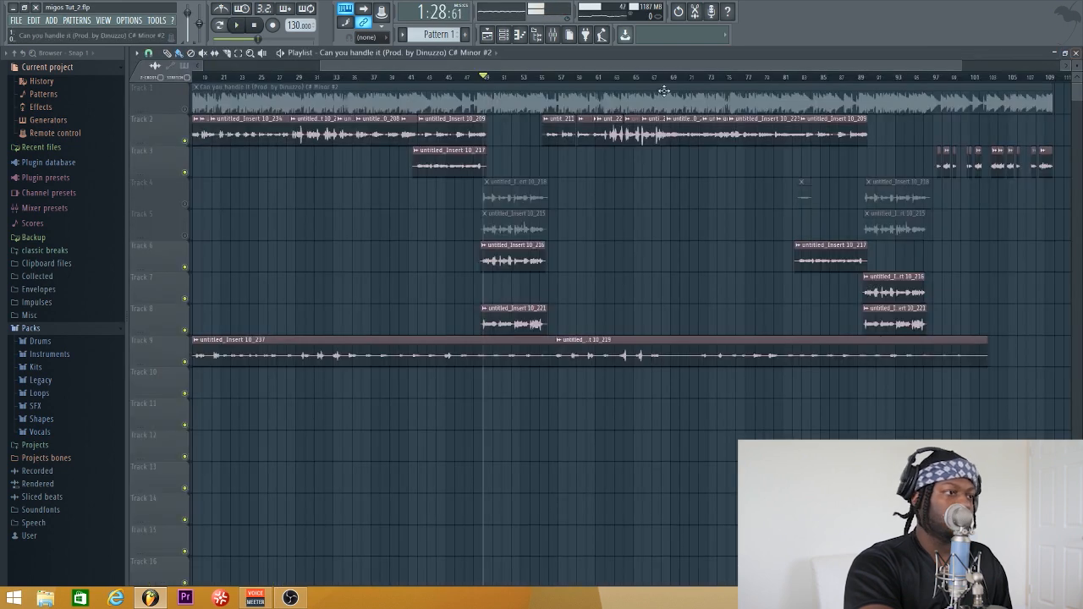
left_click(185, 235)
left_click(185, 205)
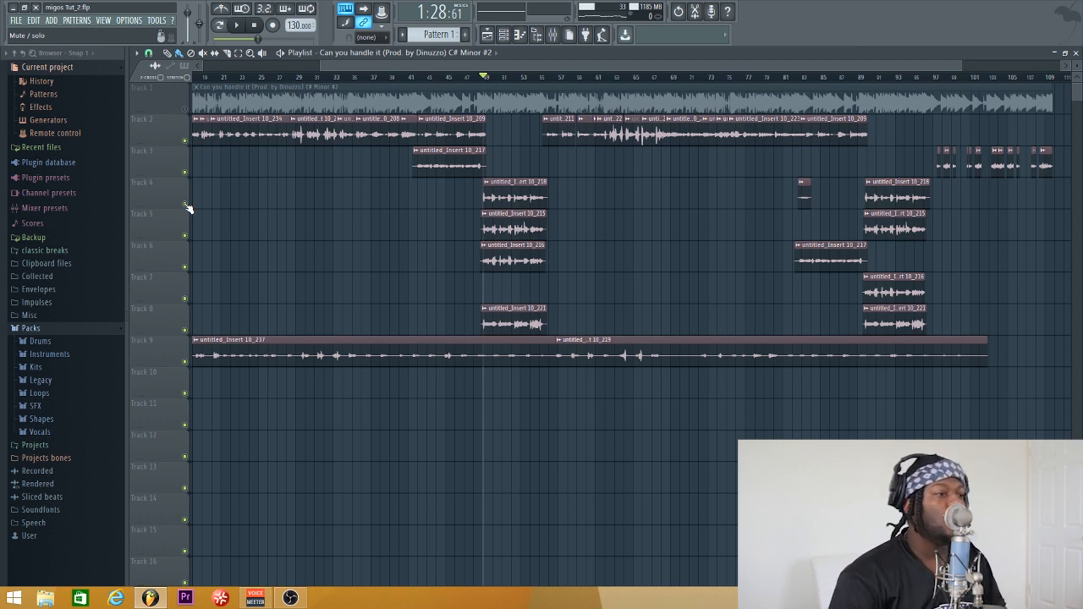
- Review the Fruity Reeverb 2 settings on Insert 11 in the mixer, including its plugin options, and close the plugin
left_click(559, 35)
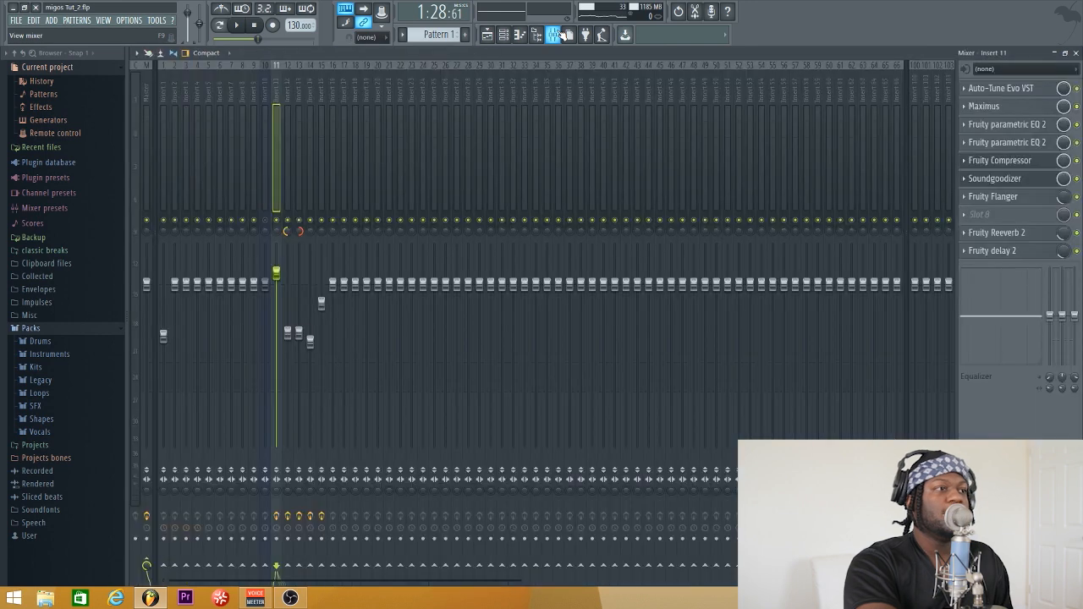
left_click(1013, 238)
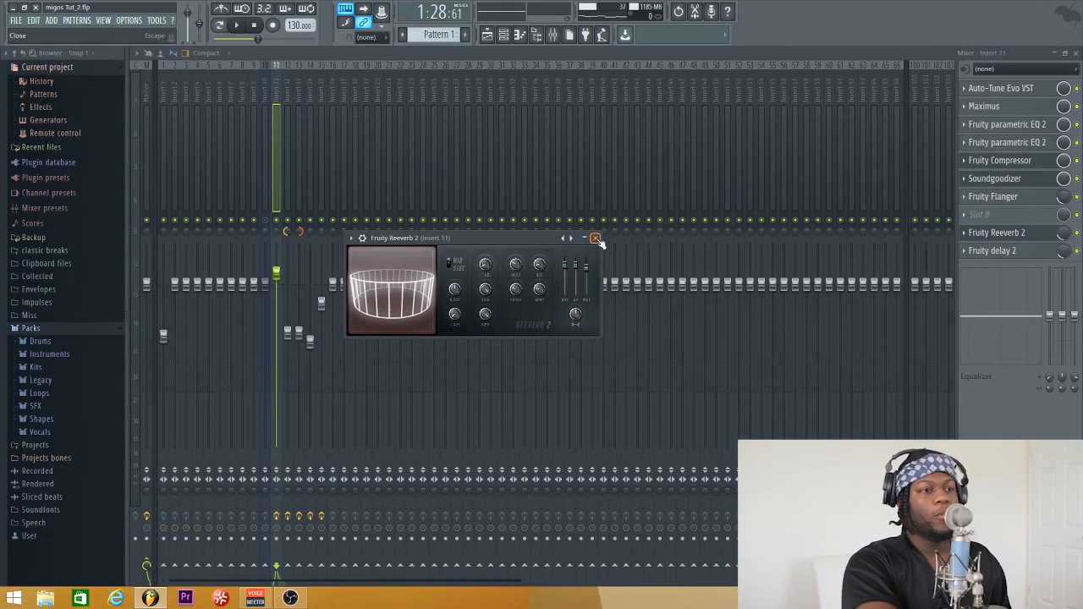
left_click(595, 239)
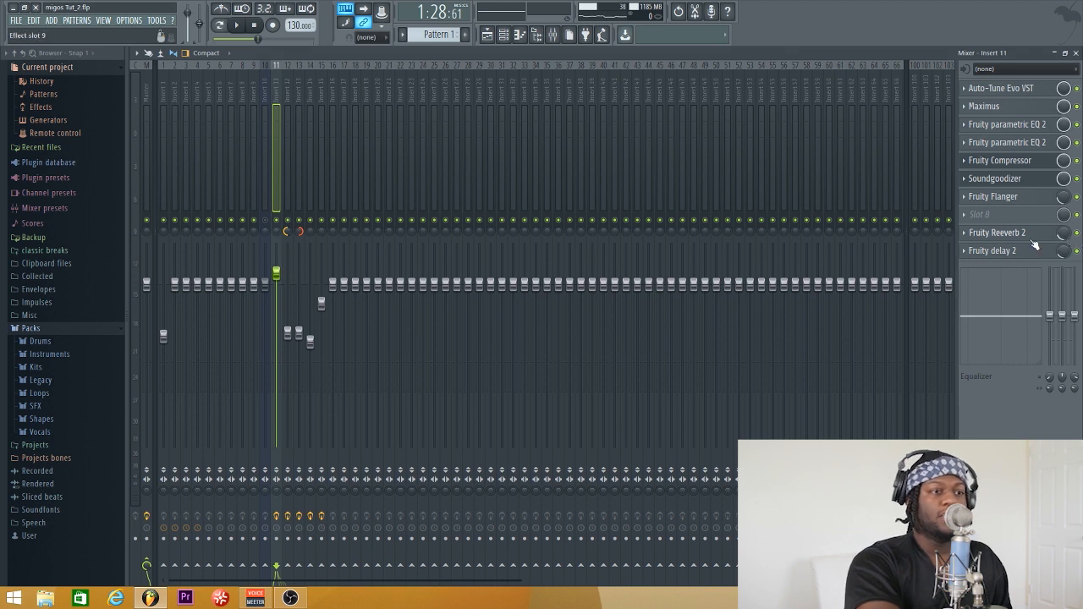
left_click(995, 233)
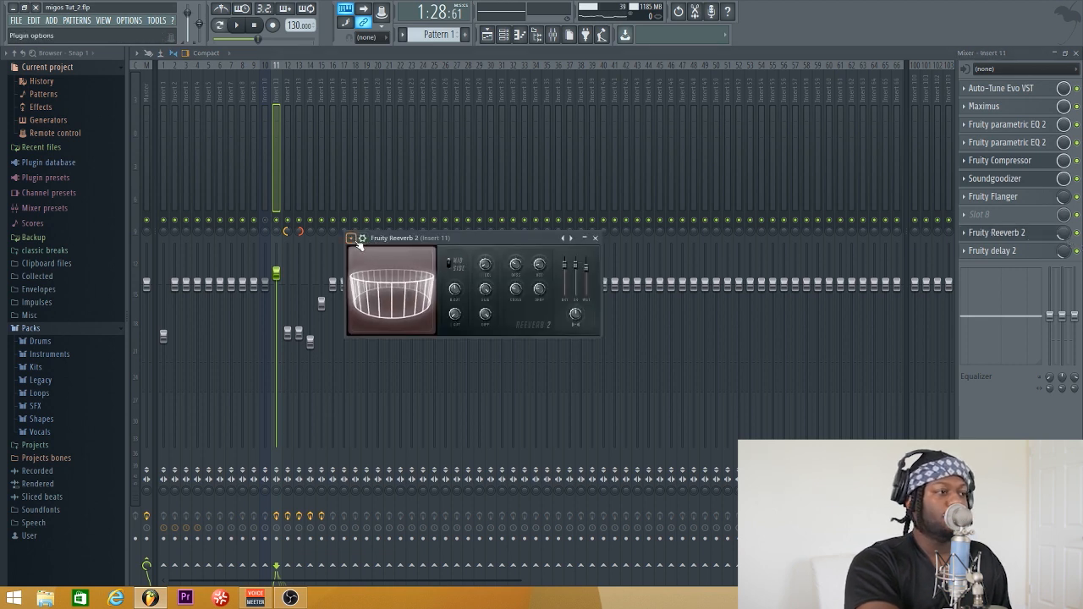
left_click(363, 238)
left_click(362, 238)
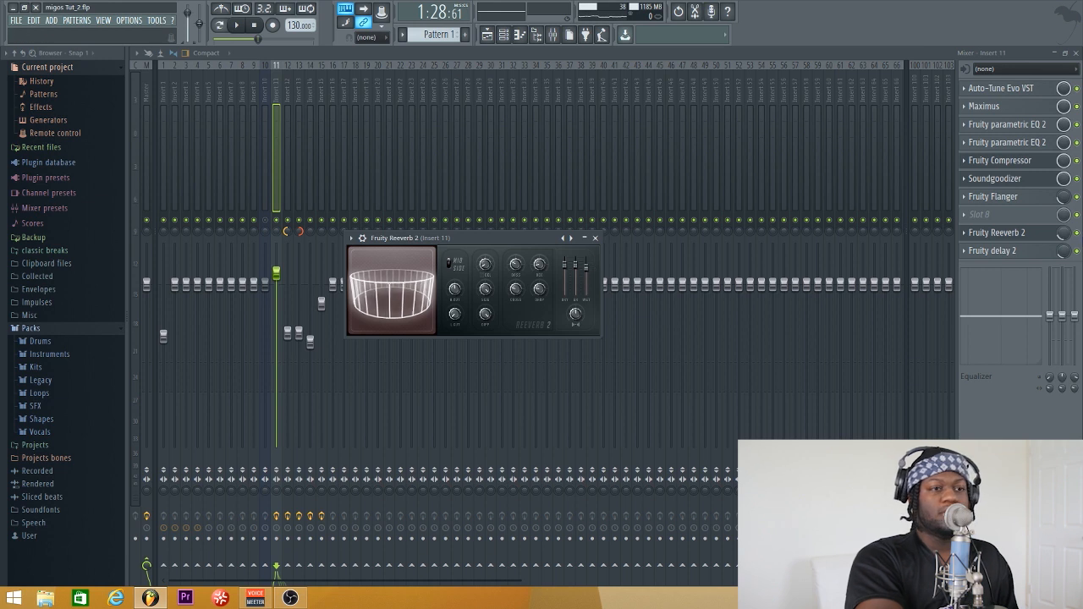
left_click(594, 238)
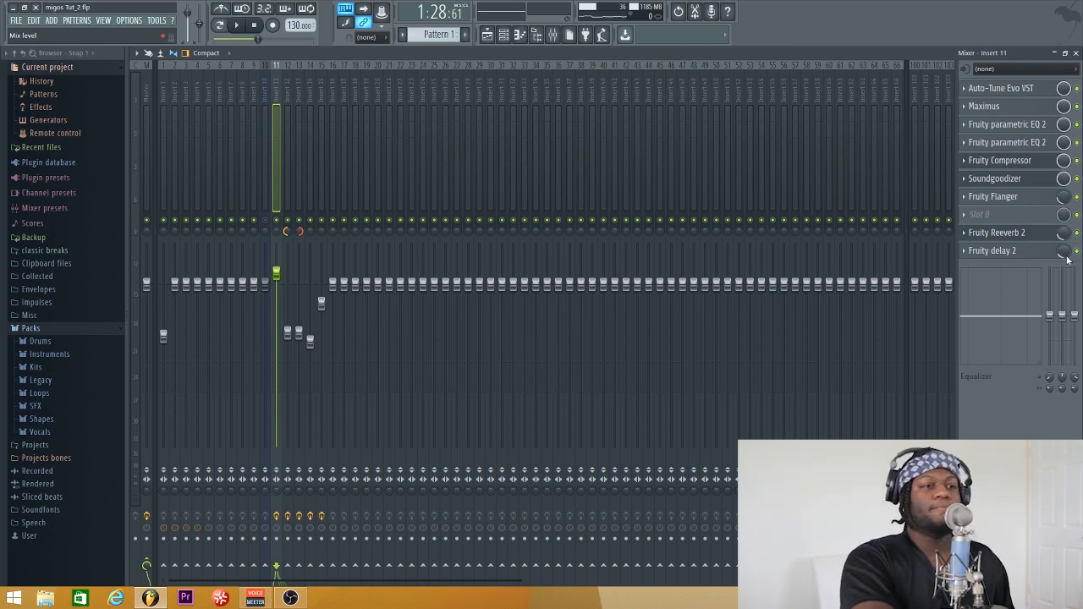
- Look over the Fruity delay 2 settings on Insert 11, moving its window higher, and close the plugin
left_click(992, 250)
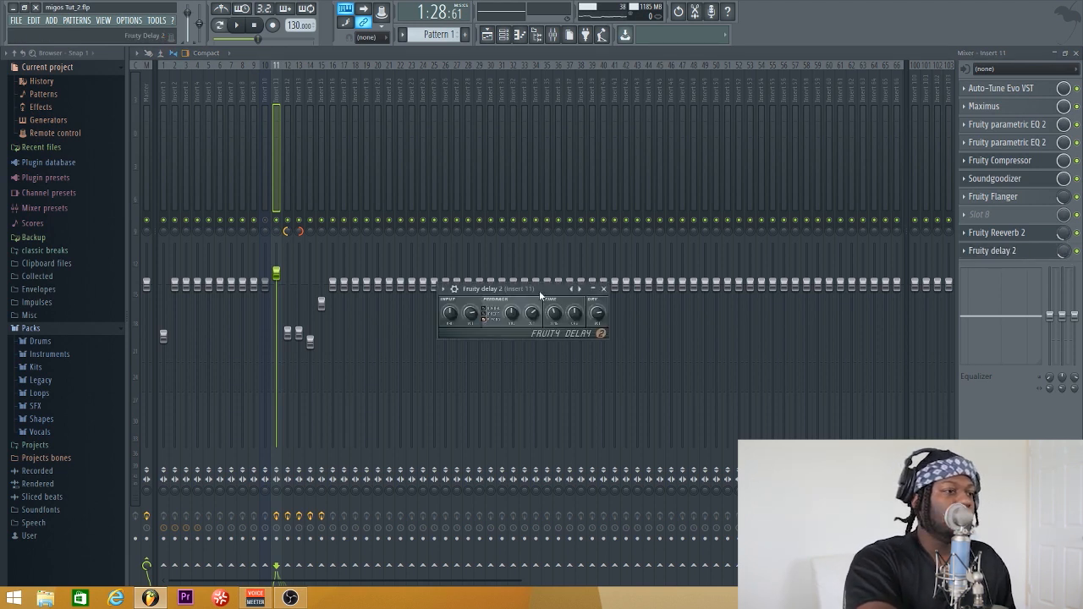
left_click_drag(539, 290, 539, 218)
left_click(603, 217)
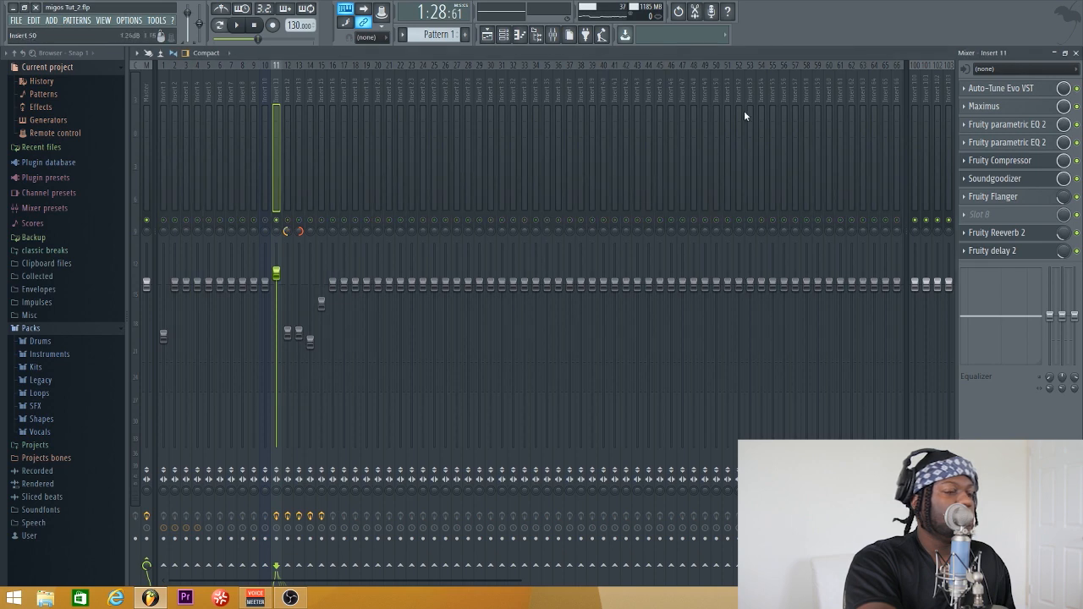
- Return to the playlist, play the song from around bar 28, and stop playback
left_click(1075, 54)
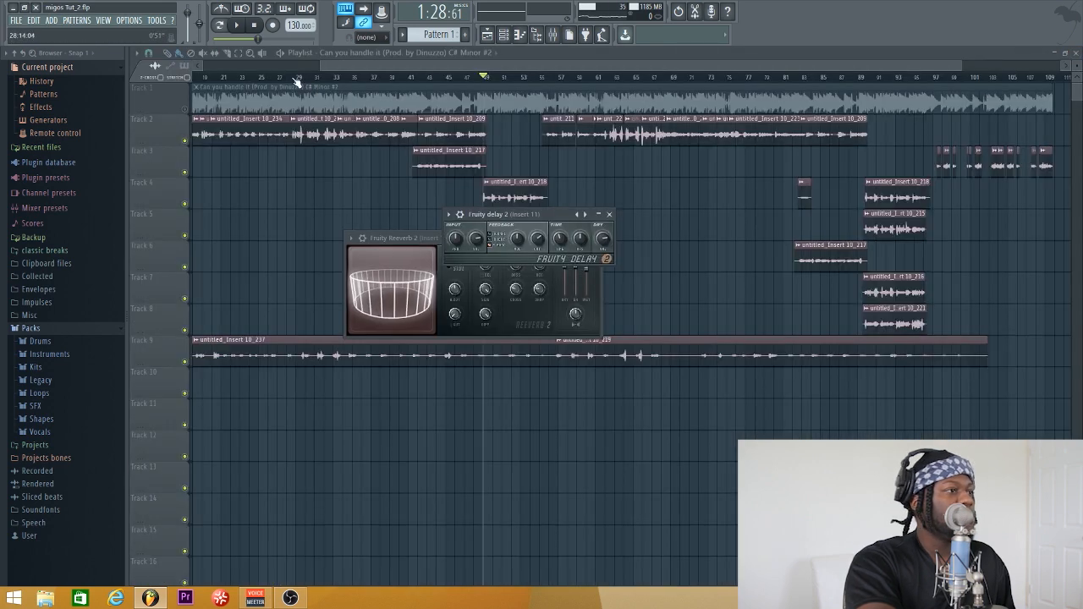
left_click(288, 77)
left_click(297, 77)
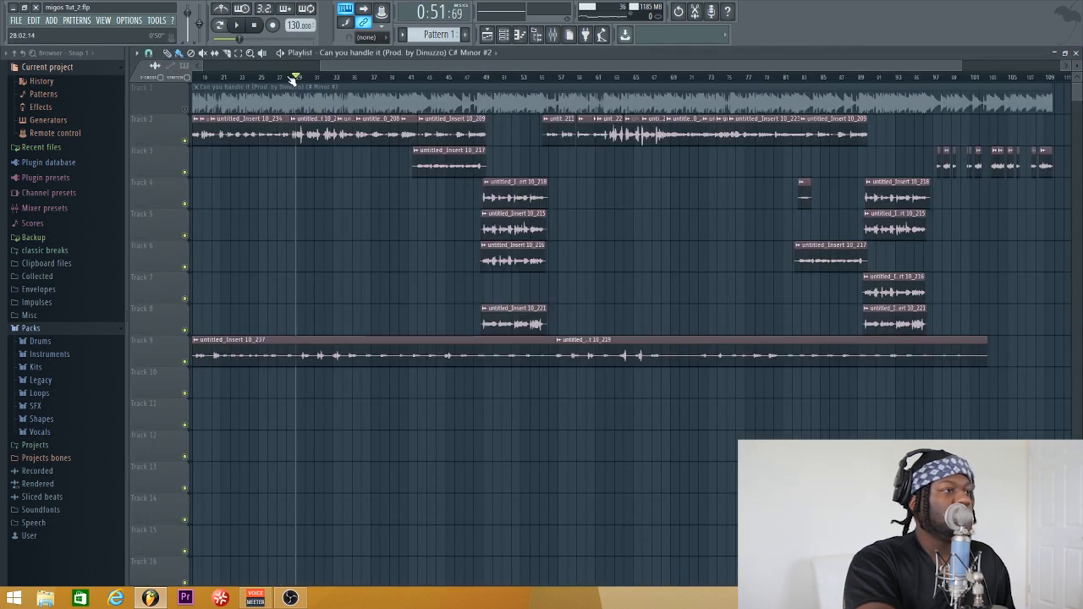
left_click(288, 77)
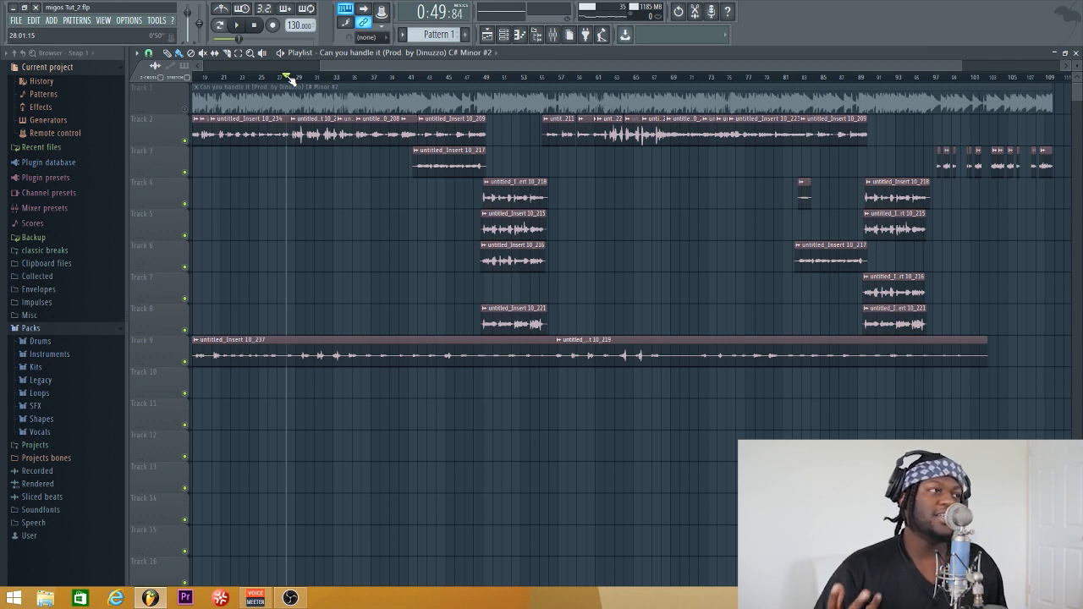
key("space")
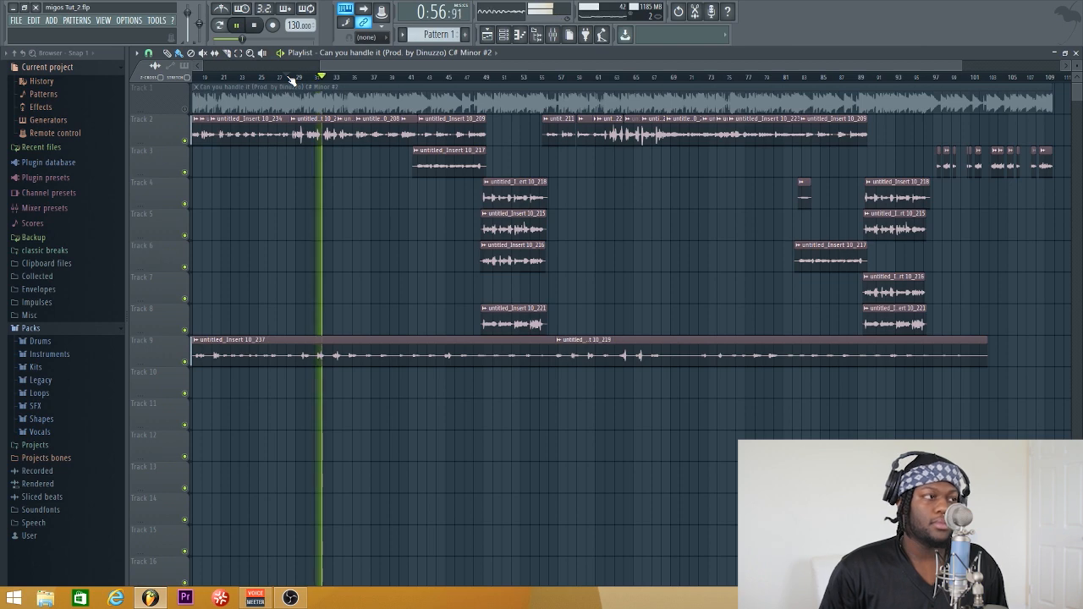
key("space")
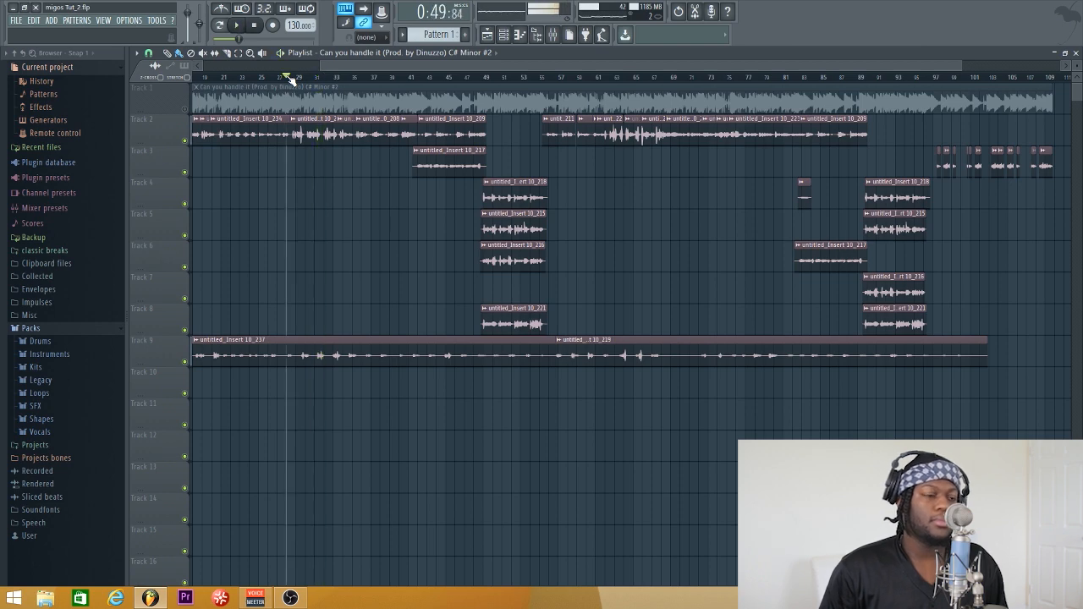
- Review Fruity delay 2 on Insert 11 in the mixer, including its time knob options, audition it in playback, and close the plugin
left_click(553, 35)
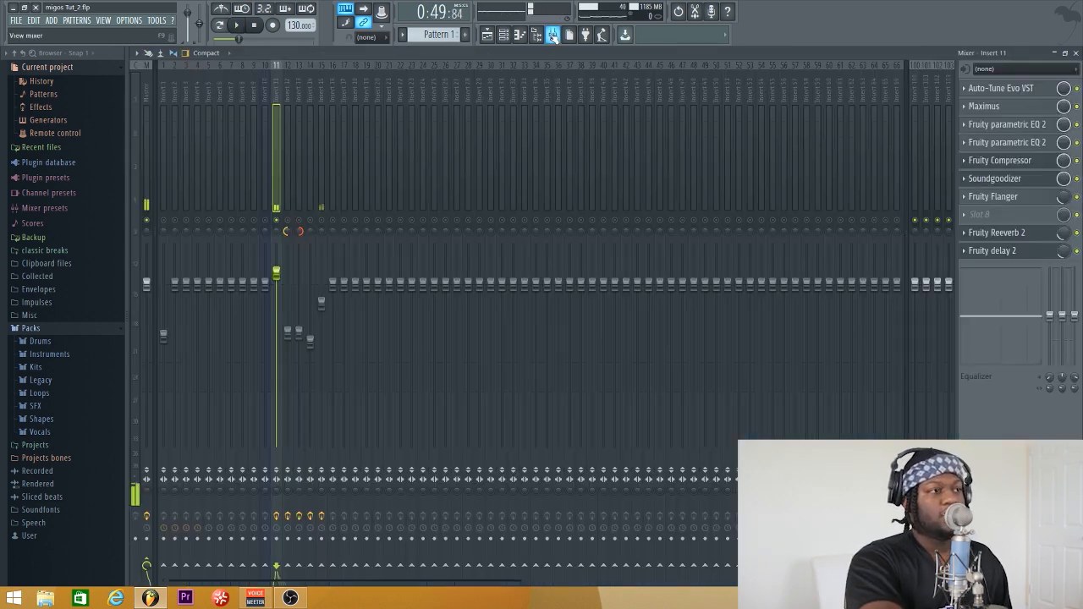
left_click(1015, 251)
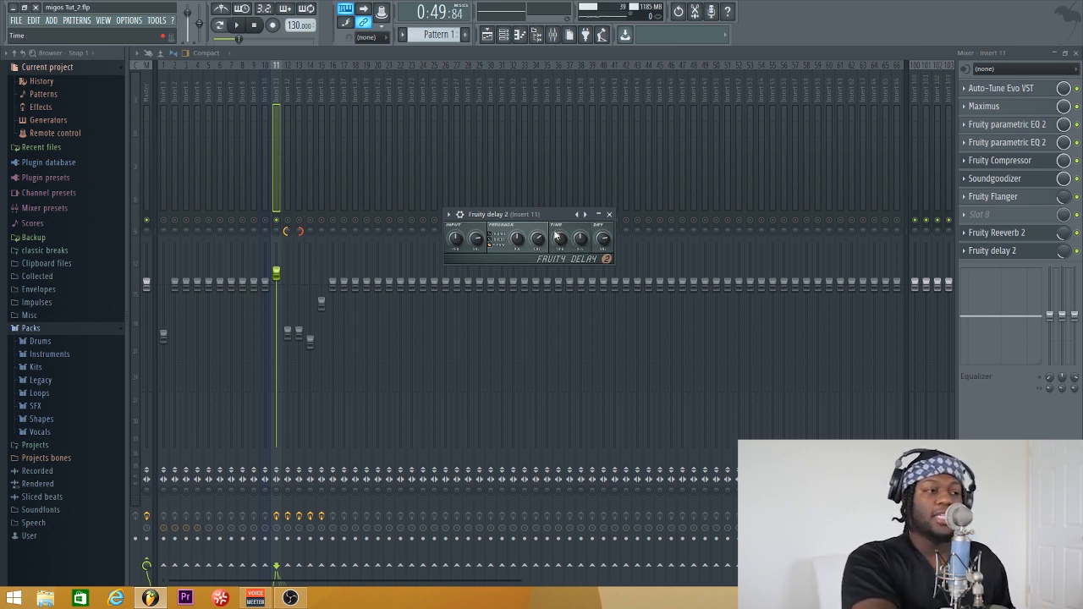
right_click(558, 243)
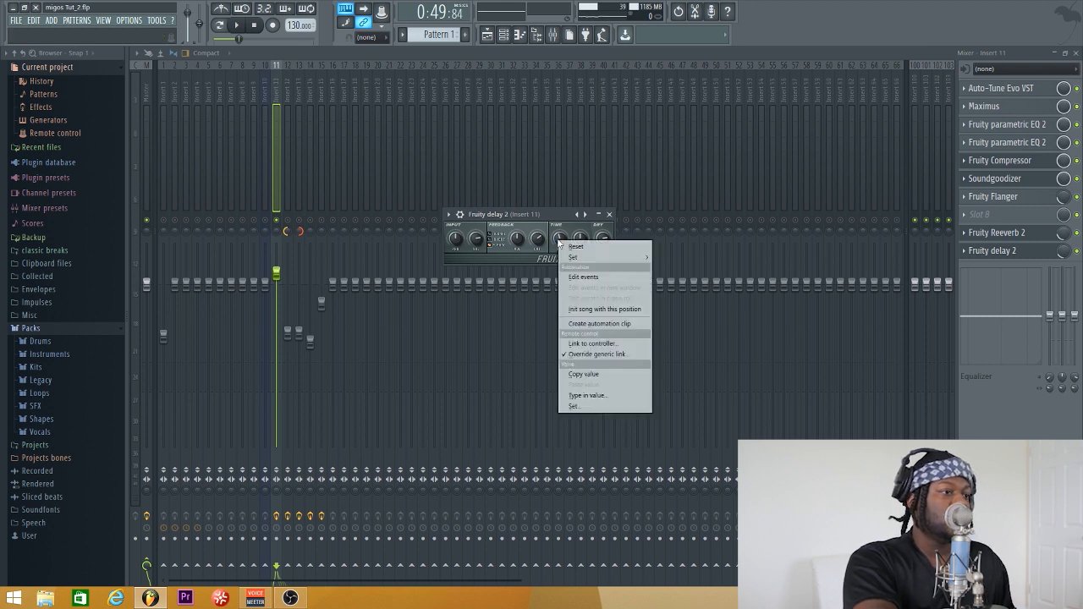
left_click(559, 218)
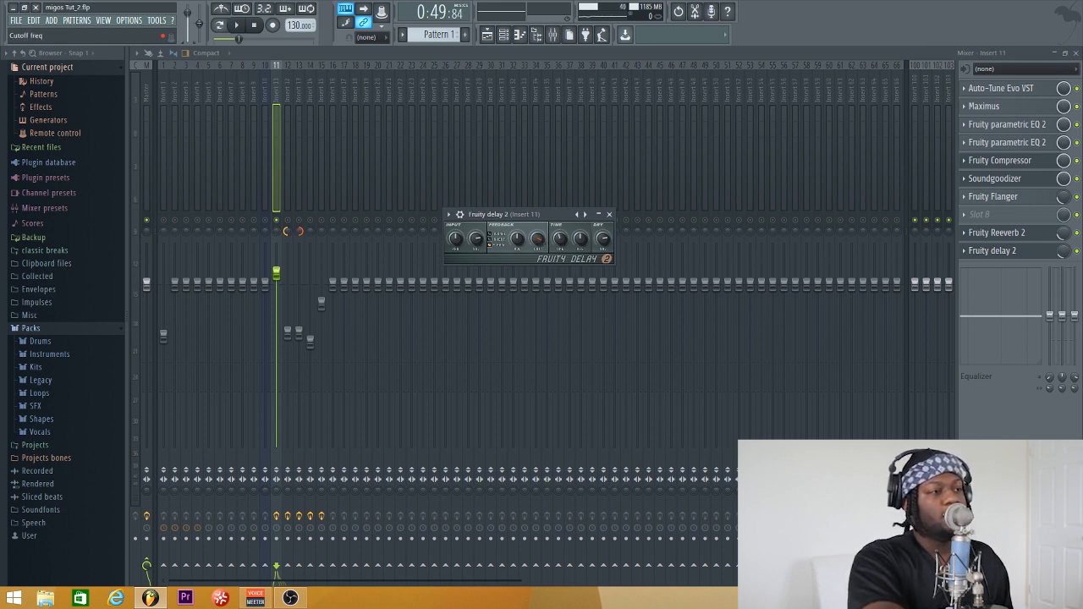
key("space")
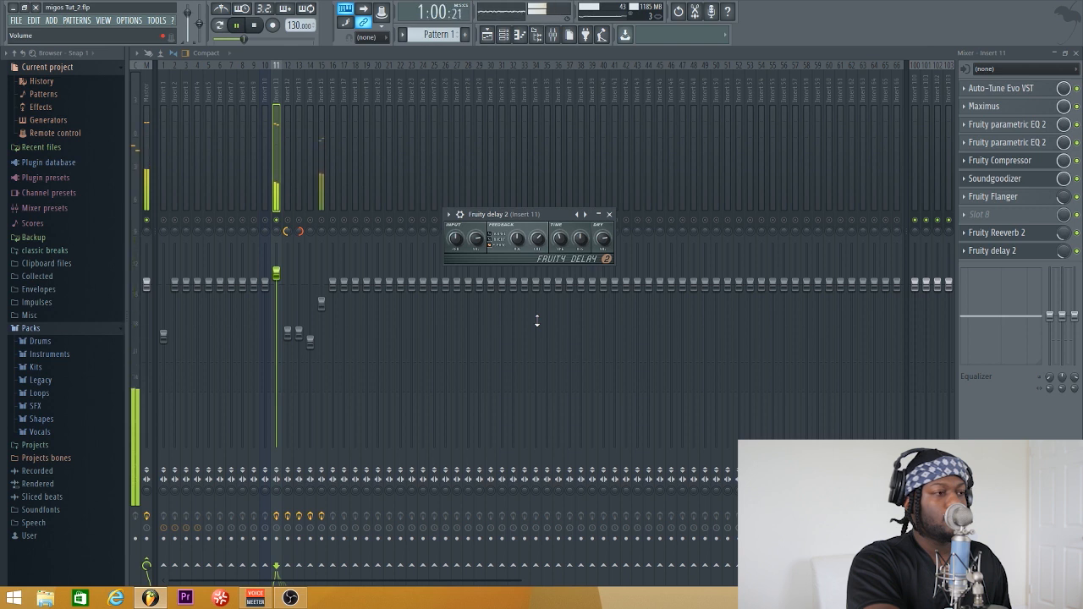
key("space")
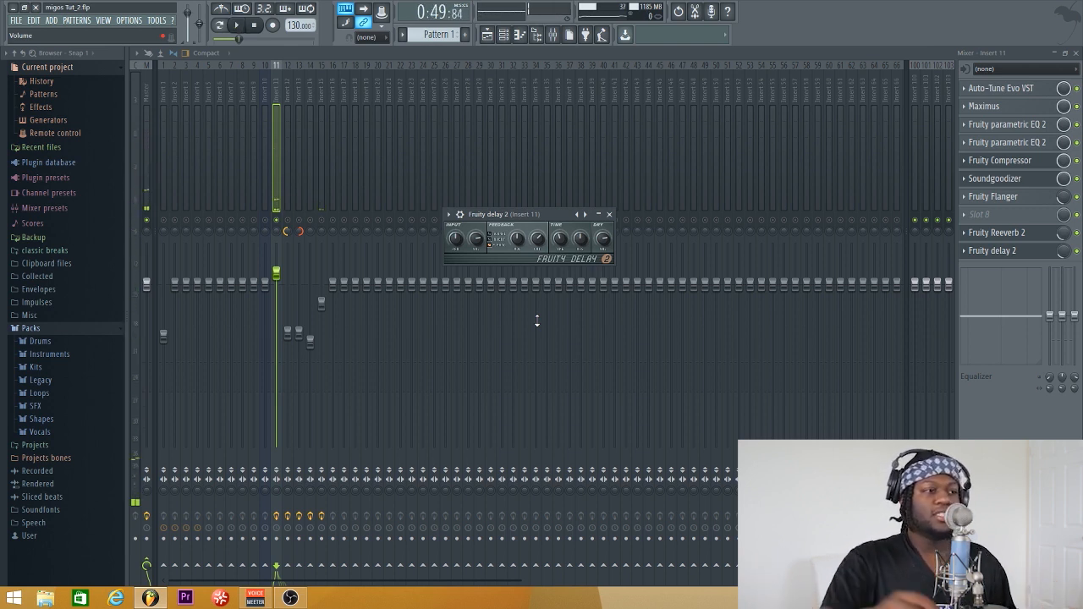
left_click(609, 215)
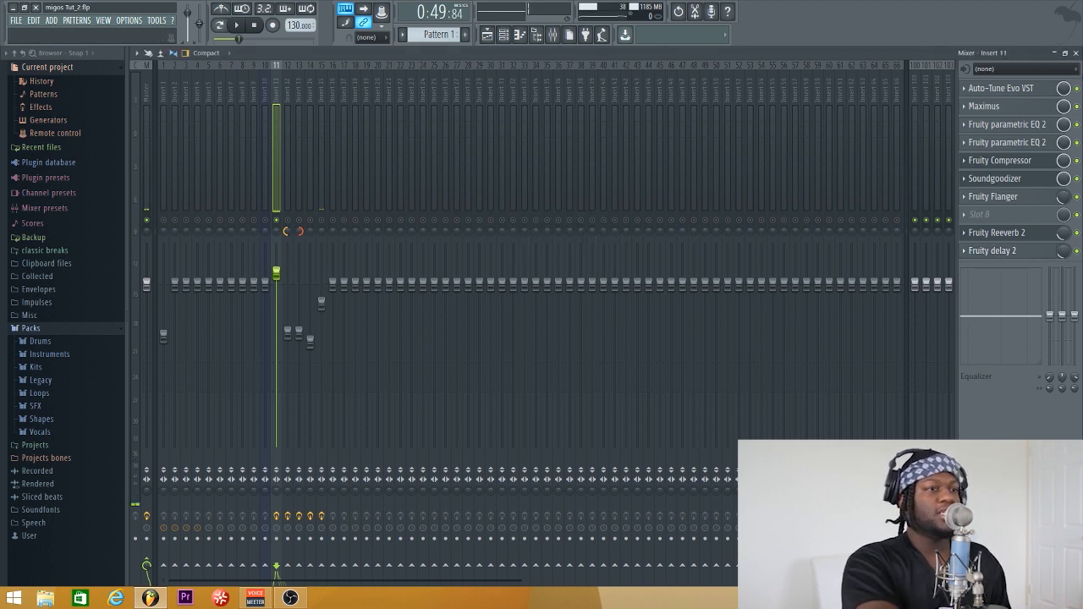
- Unmute Inserts 12 and 13 in the mixer and audition the song from bar 49
left_click(1075, 52)
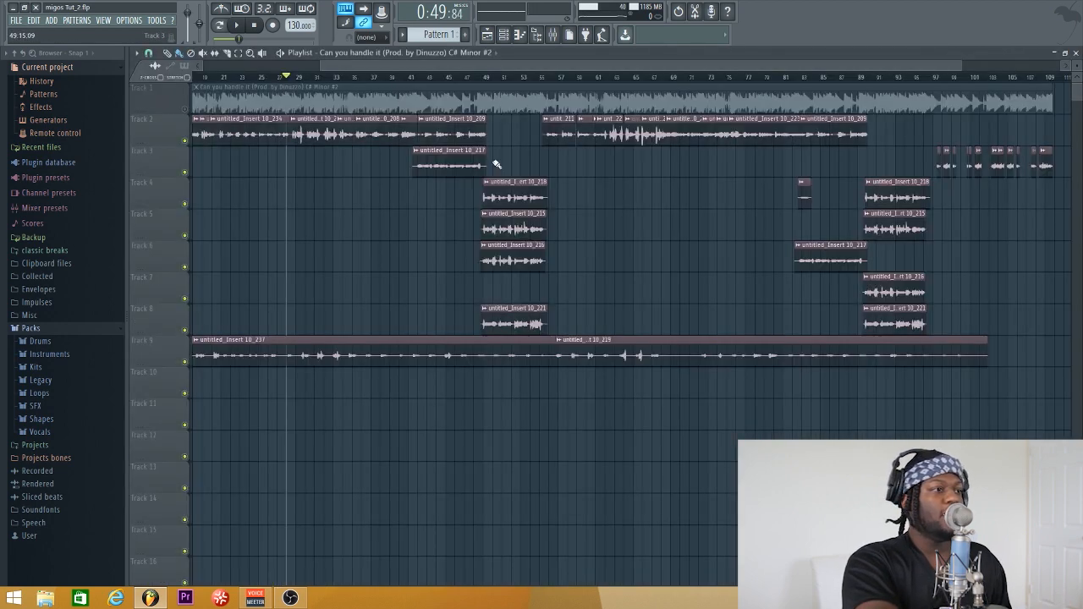
left_click(484, 77)
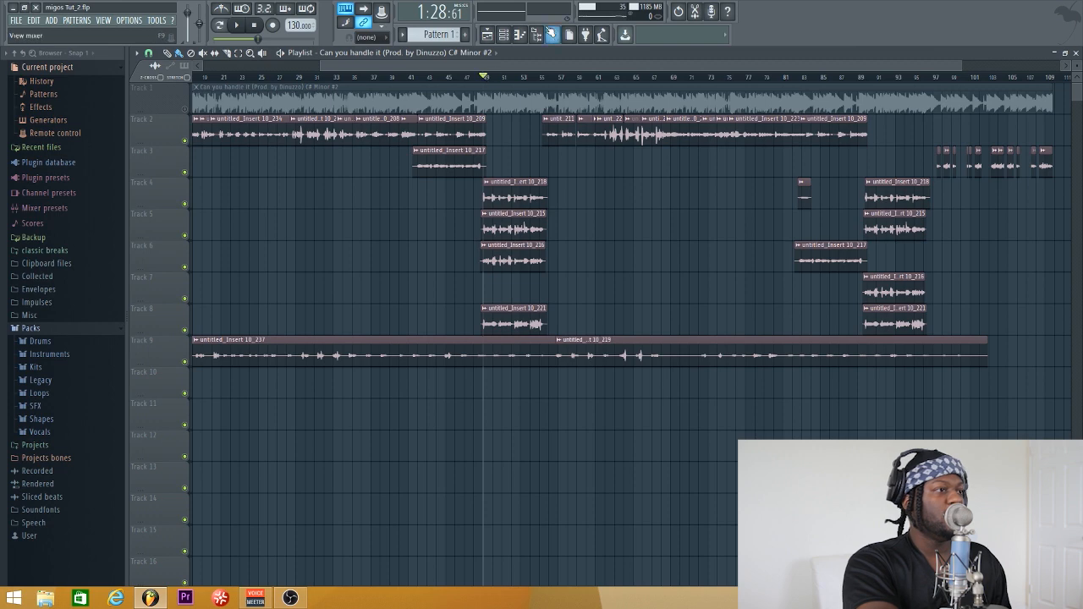
left_click(552, 35)
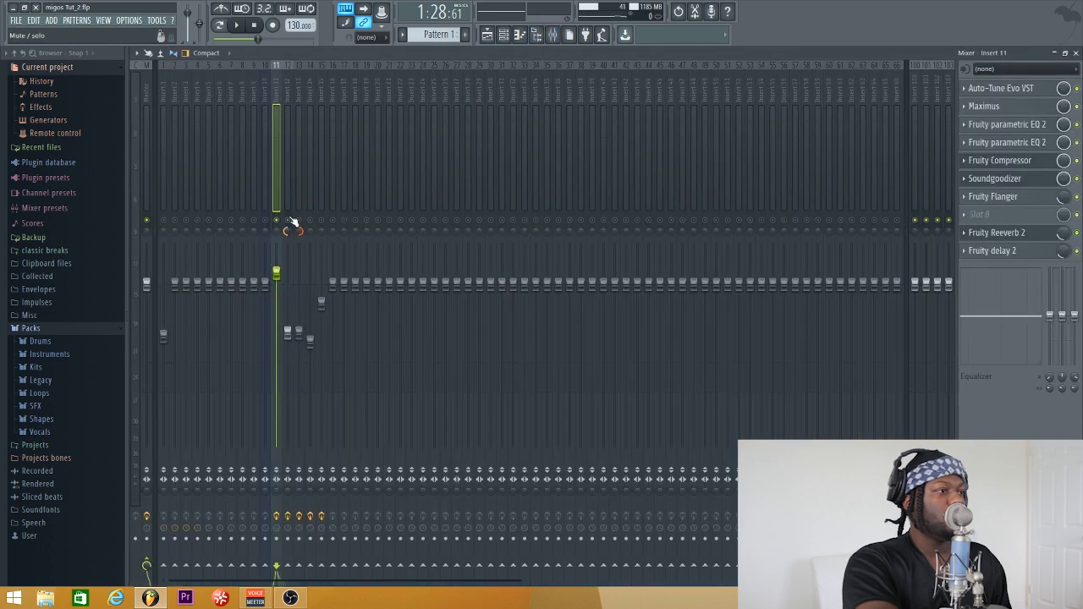
key("space")
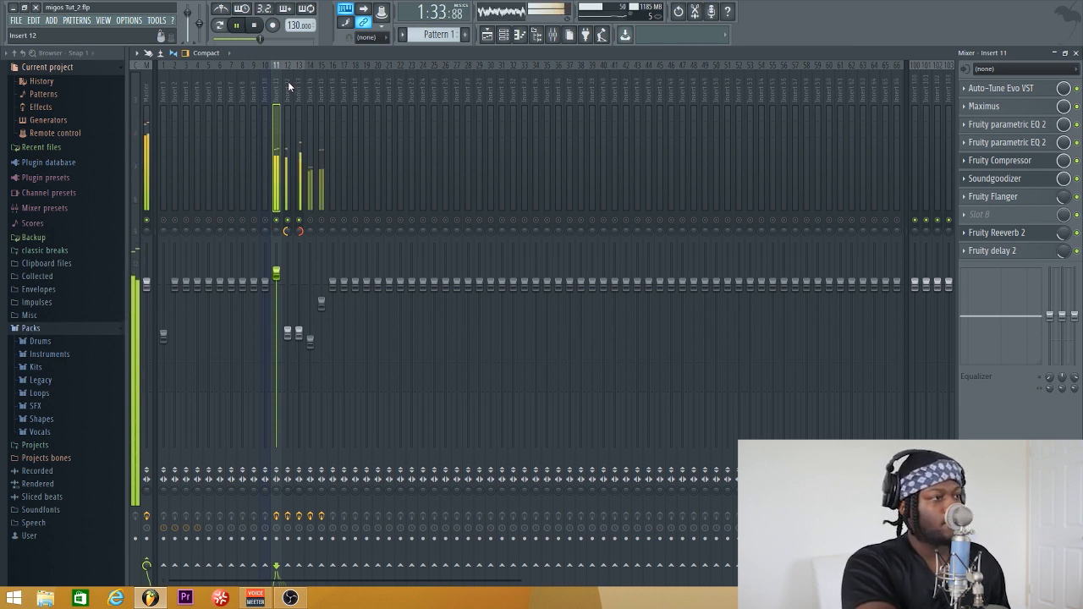
key("space")
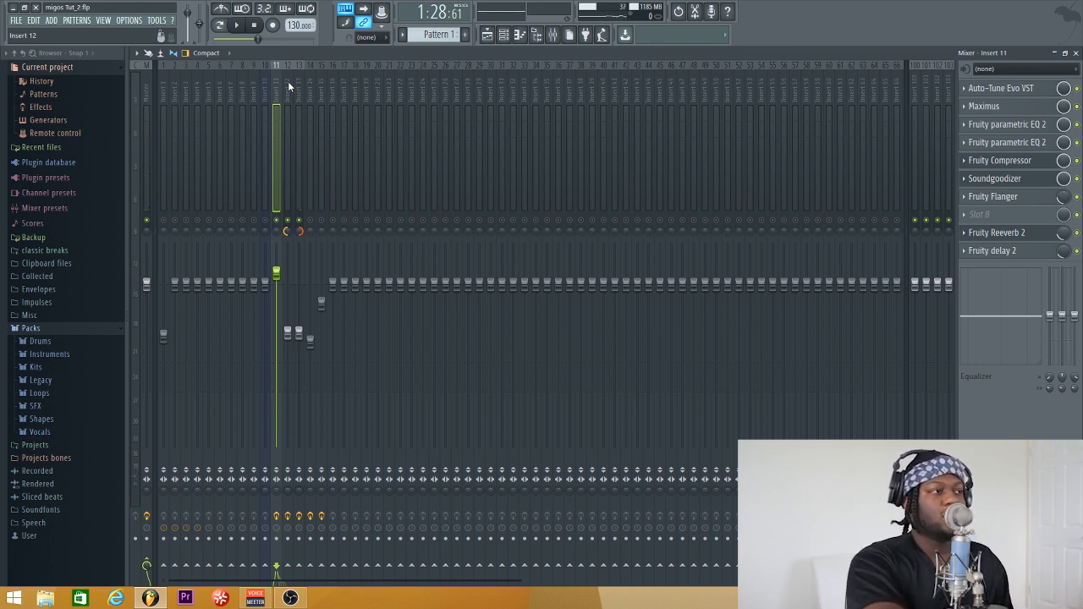
- Compare the effect chains of Inserts 12 and 13, playing the section while Insert 12 is selected, and finish on Insert 12
left_click(288, 81)
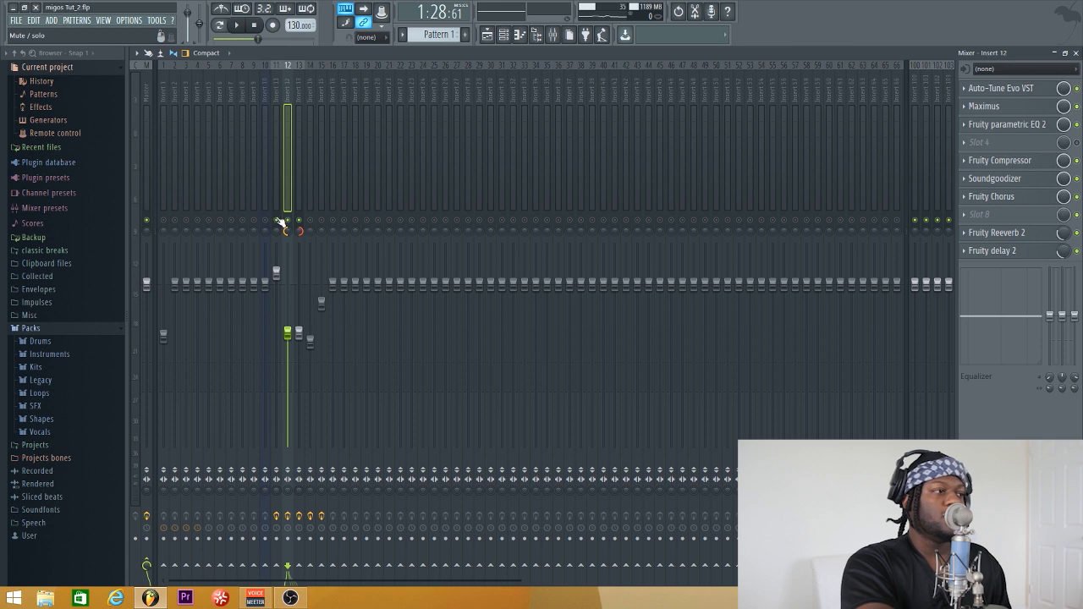
key("space")
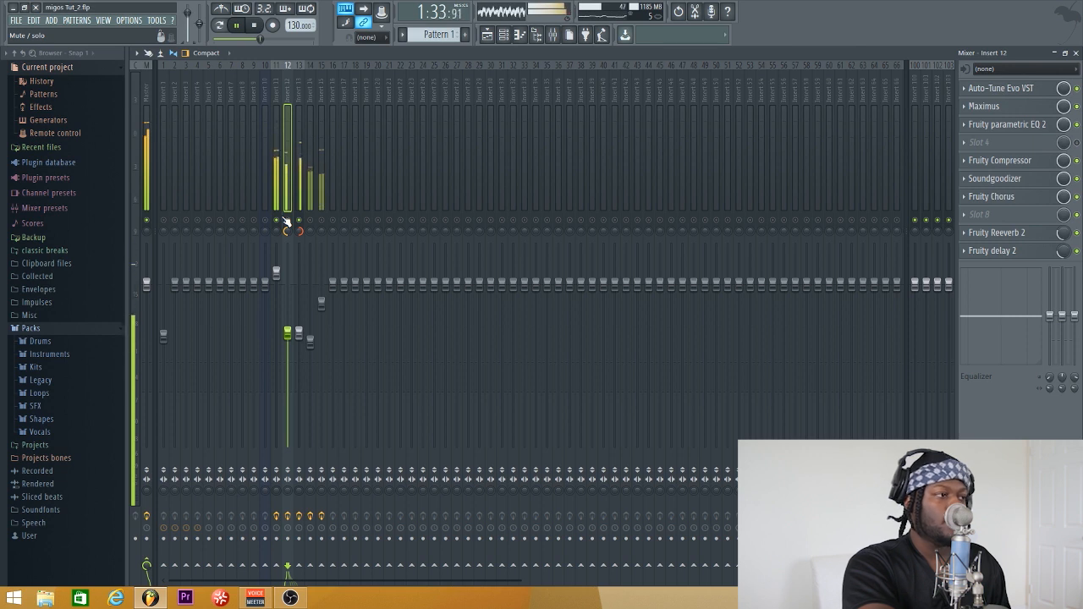
key("space")
left_click(297, 92)
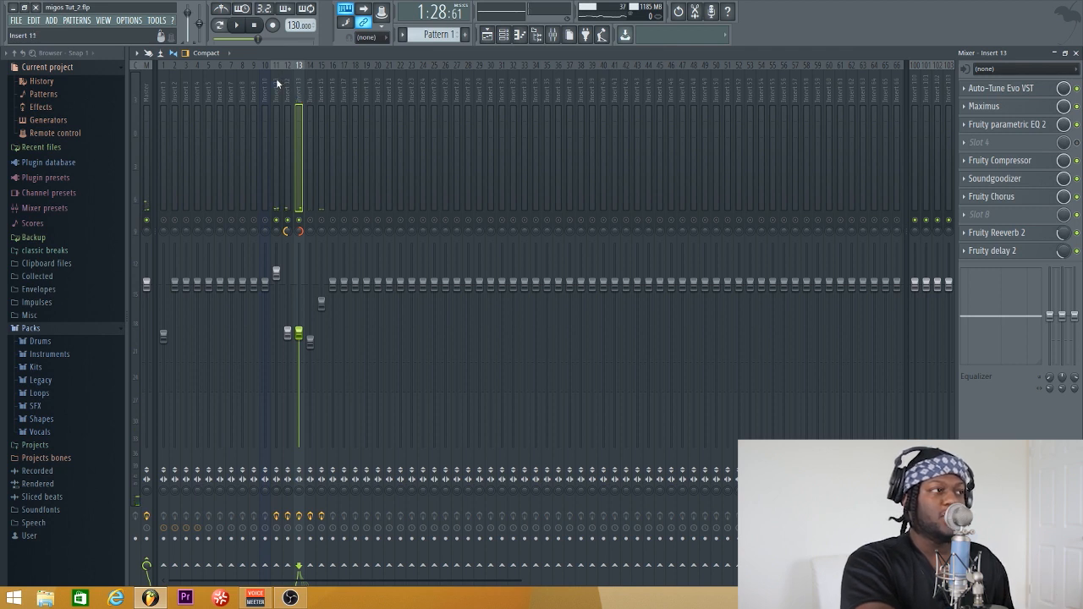
left_click(286, 83)
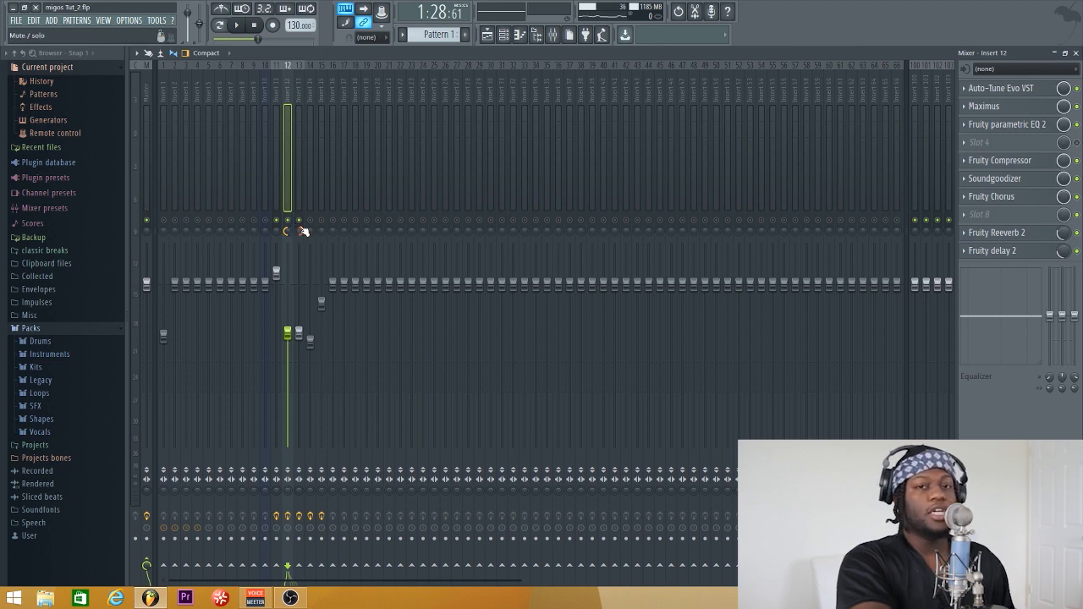
- Inspect the Auto-Tune Evo VST and Fruity parametric EQ 2 settings on Insert 12
left_click(1000, 88)
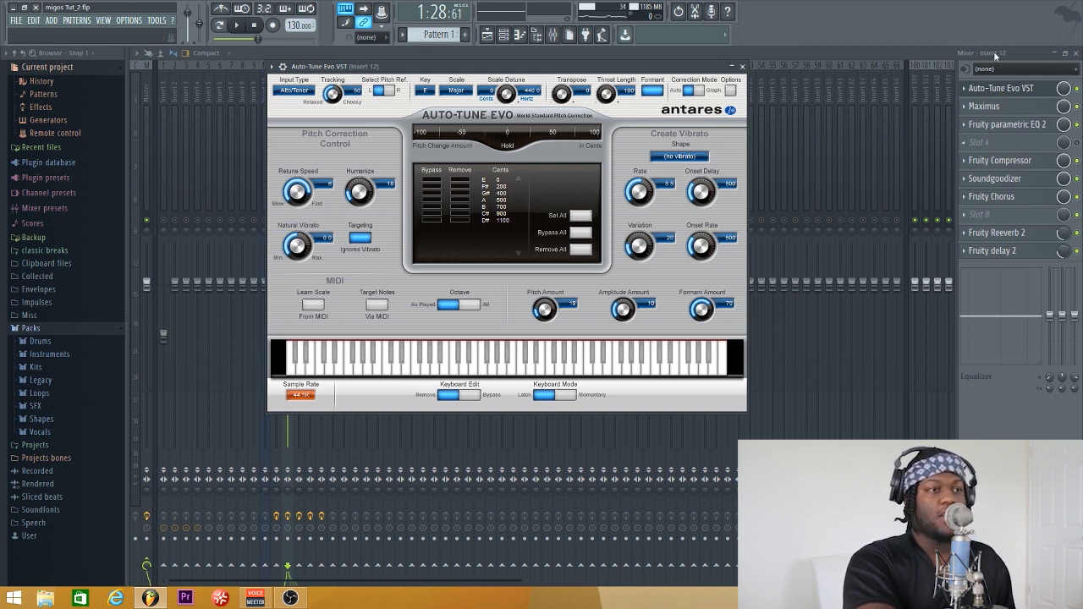
left_click(1013, 52)
left_click(1007, 124)
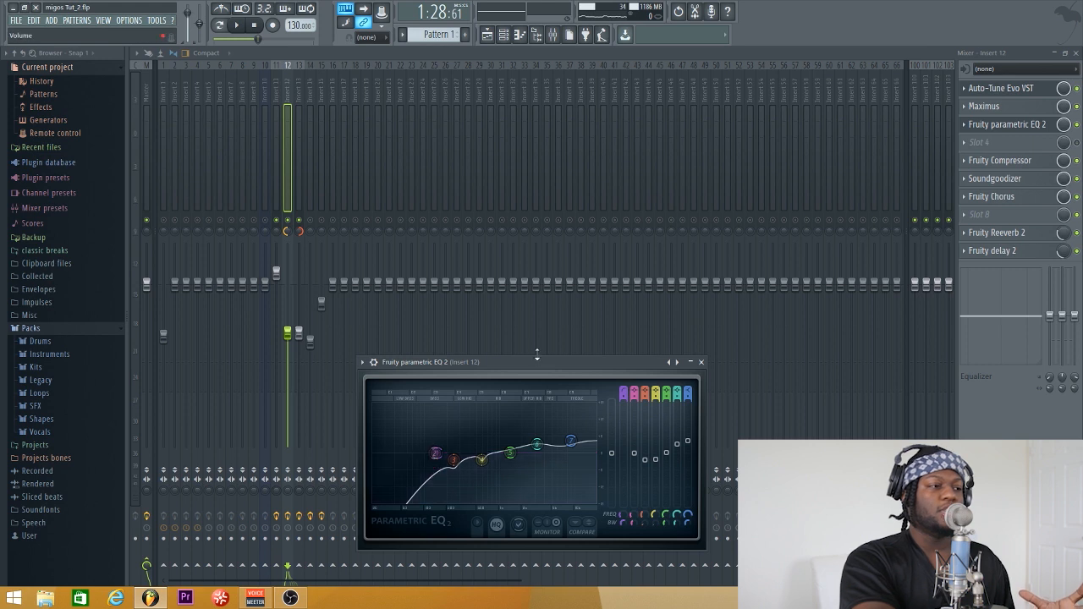
- Inspect Fruity Chorus on Insert 12 and try its mix level at 44% before restoring it to full
left_click(1014, 198)
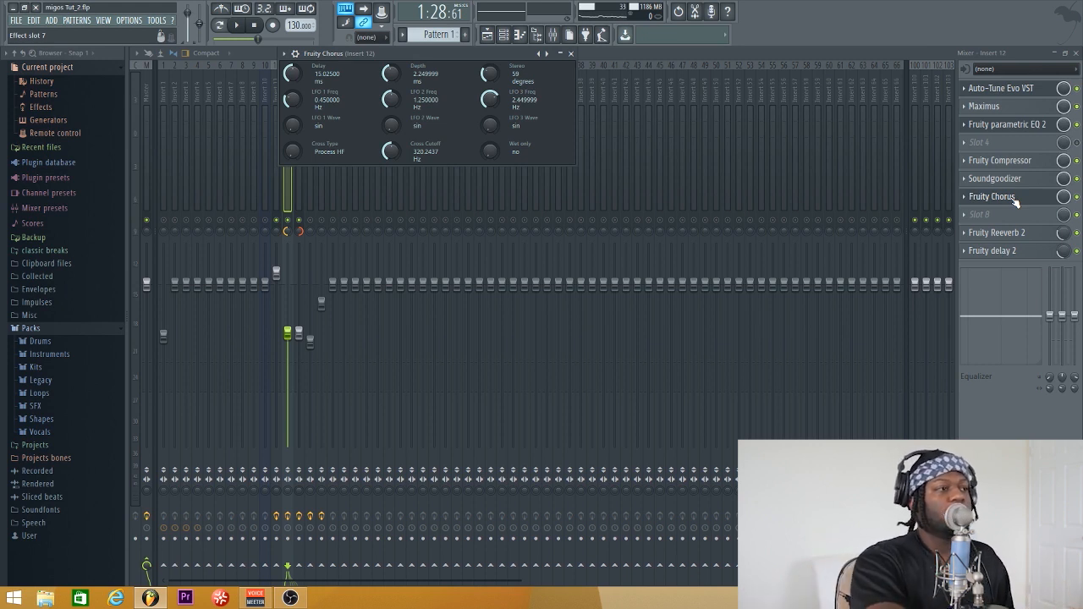
left_click(1064, 199)
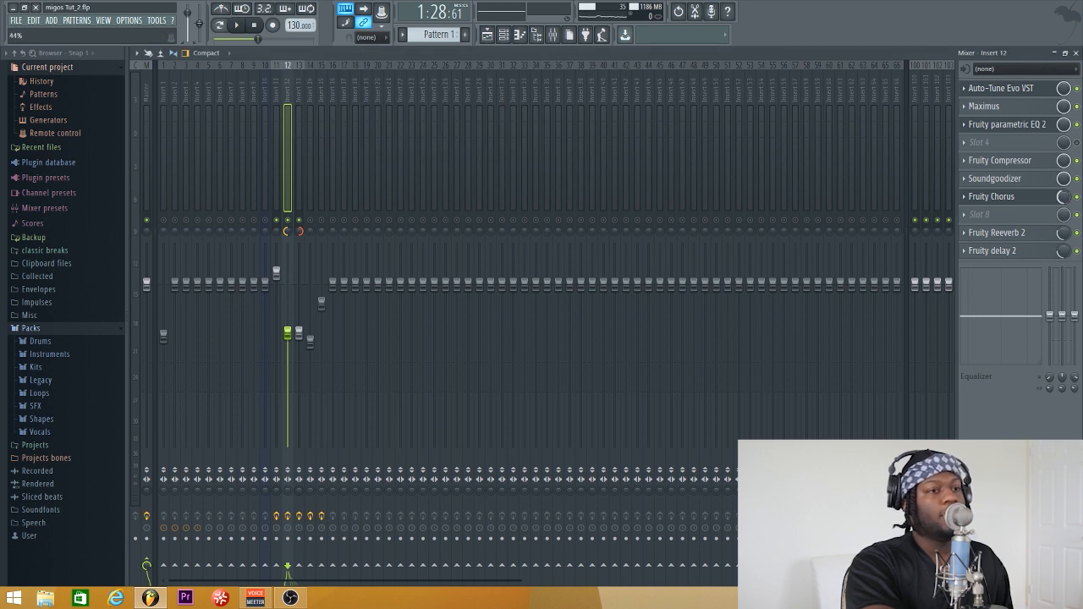
left_click_drag(1064, 198, 1063, 165)
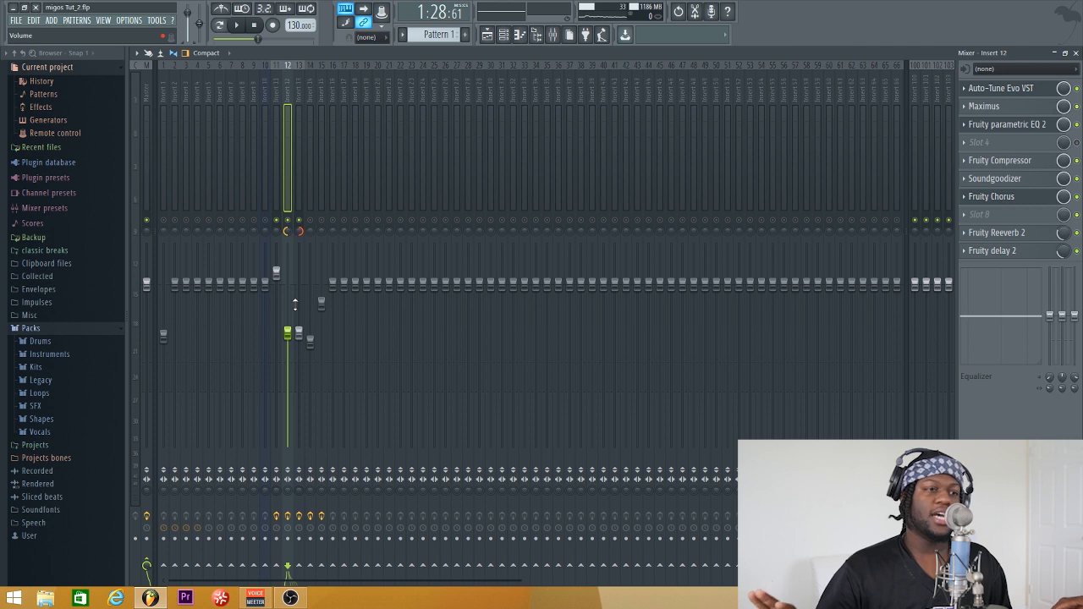
- Check and close the Fruity parametric EQ 2 on Insert 12, and unmute and select Insert 15
left_click(999, 124)
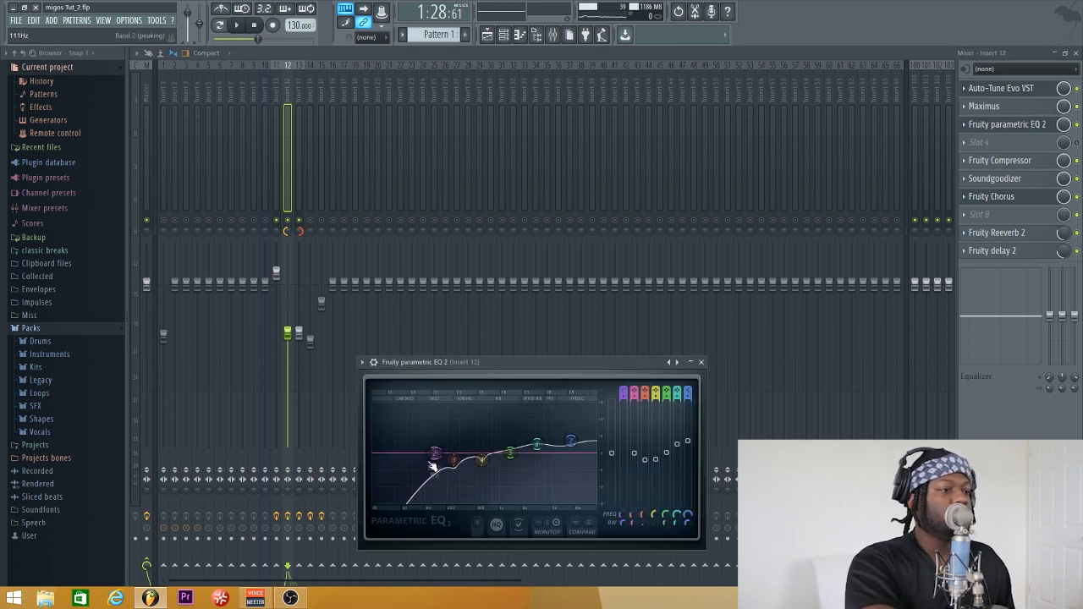
left_click(701, 363)
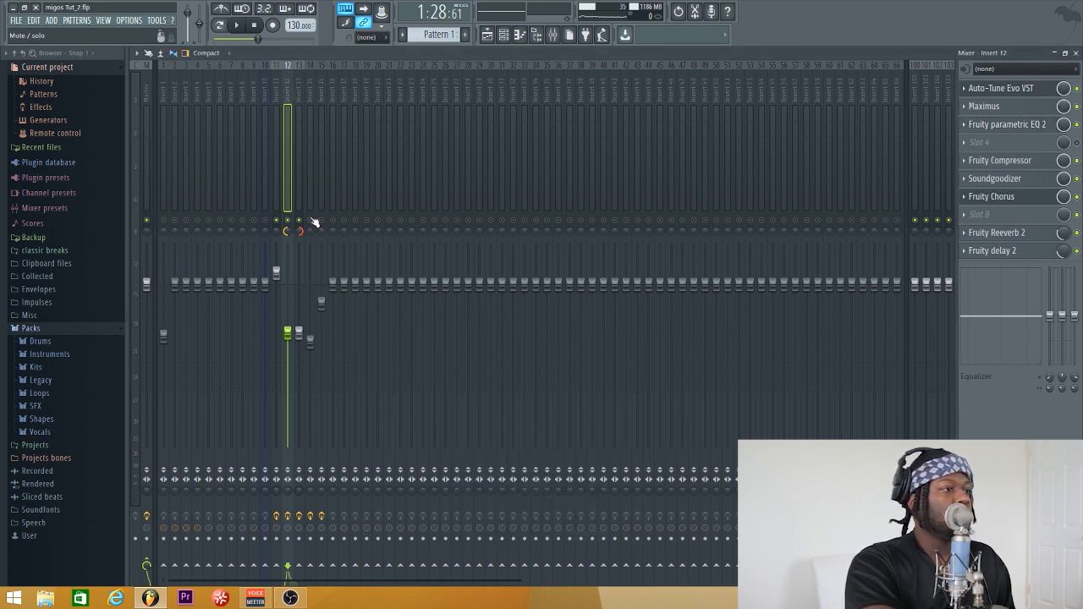
left_click(322, 166)
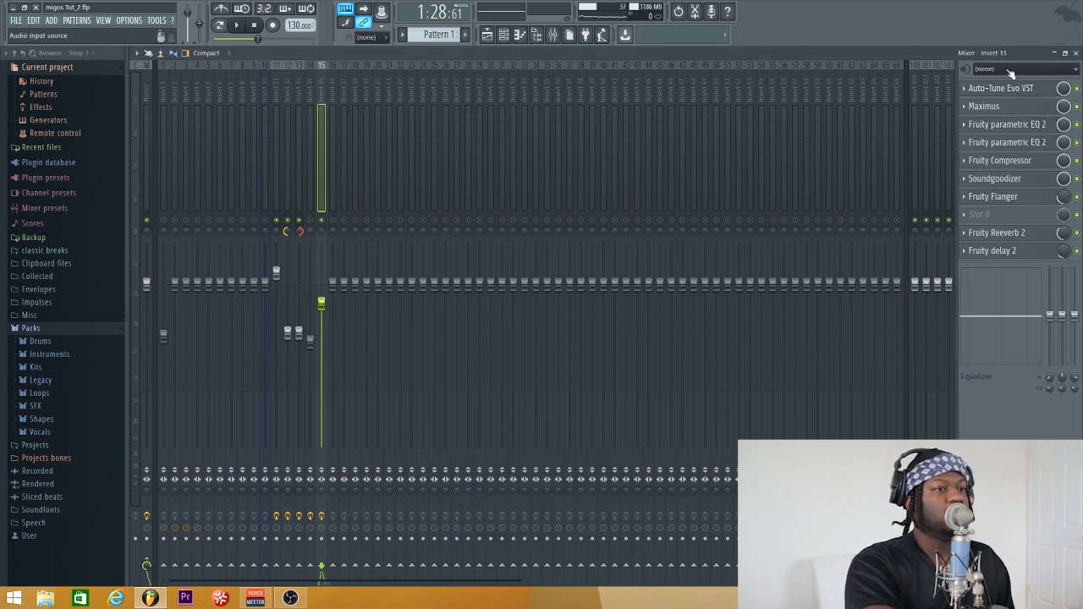
- Return to the playlist and close the Insert 12 Fruity Chorus, Auto-Tune Evo VST and Fruity parametric EQ 2 windows
left_click(1075, 54)
left_click(570, 53)
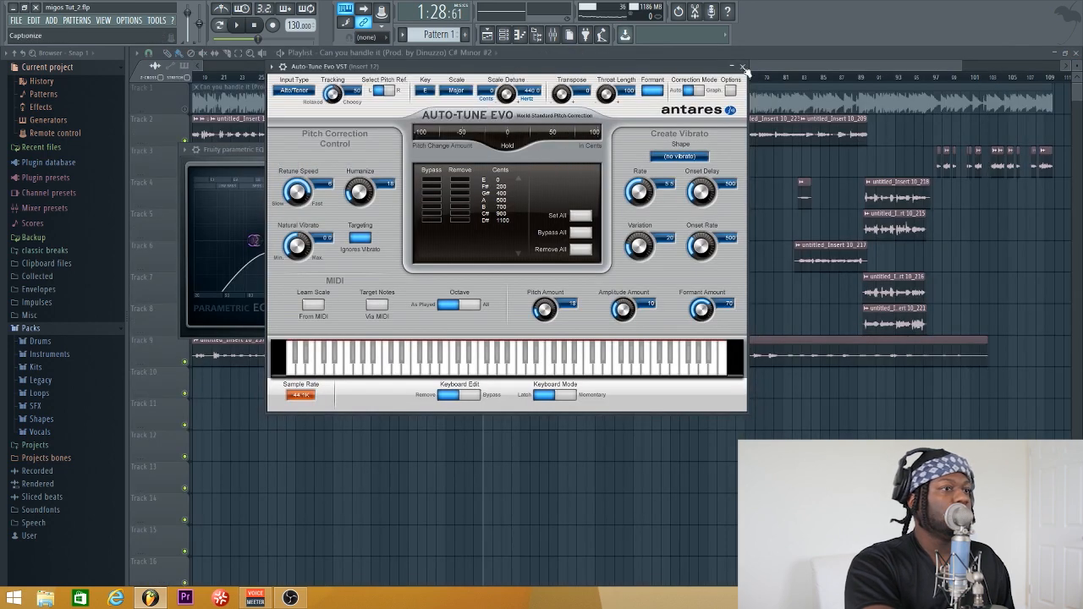
left_click(742, 66)
left_click(524, 149)
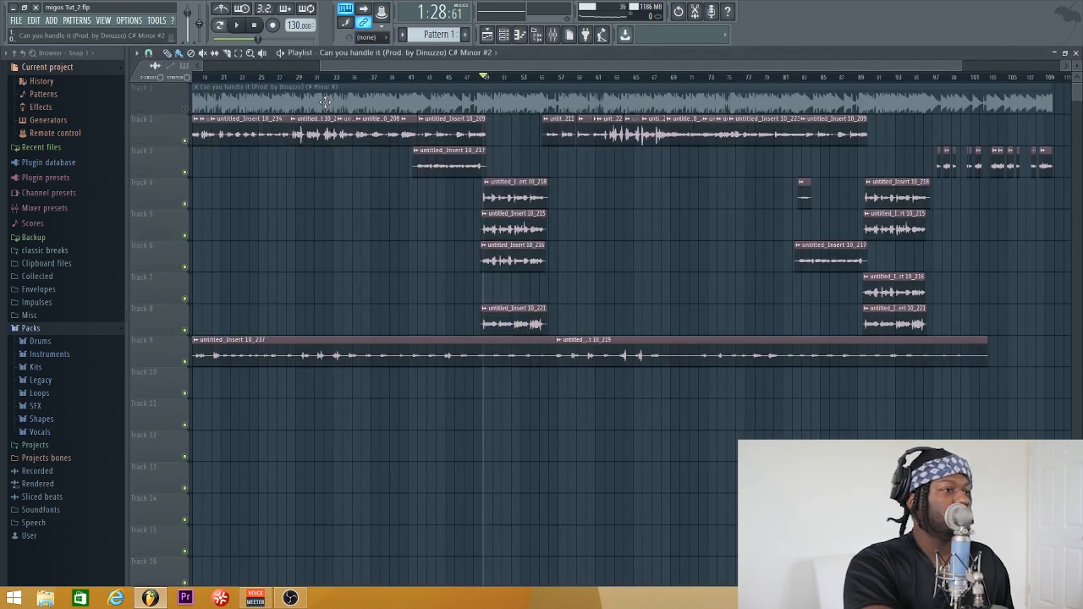
- Play the song from around bar 55 and bring up the mixer during playback
left_click(296, 77)
left_click(552, 35)
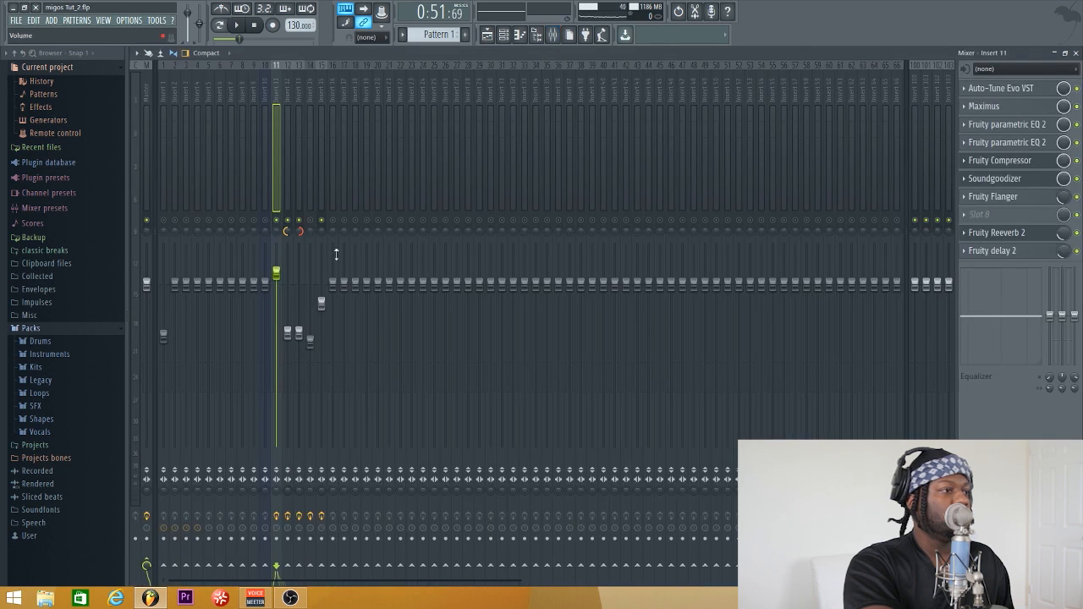
left_click(1075, 52)
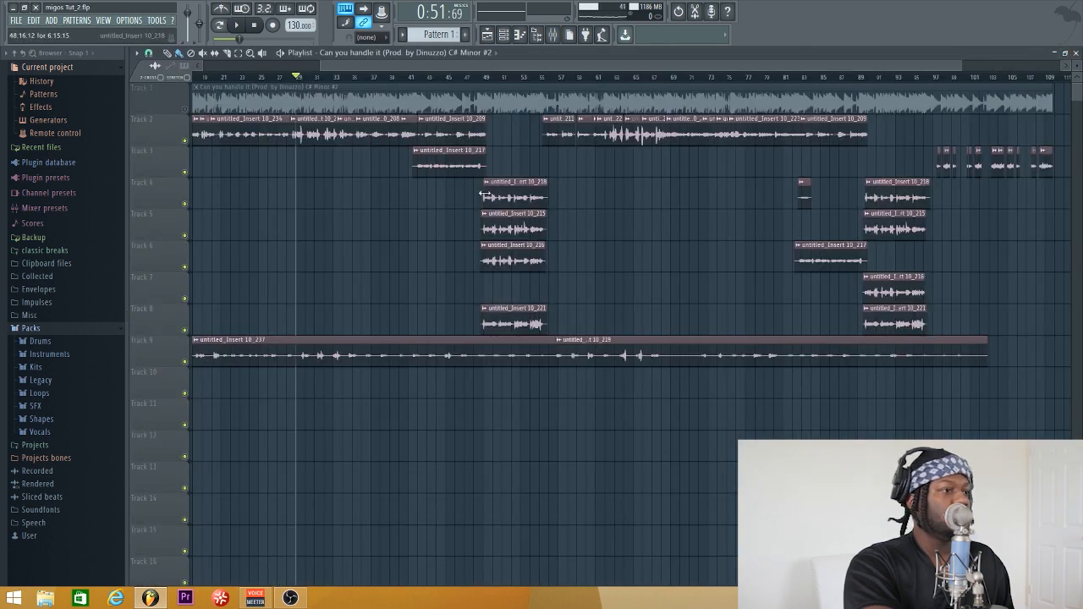
left_click(546, 79)
key("space")
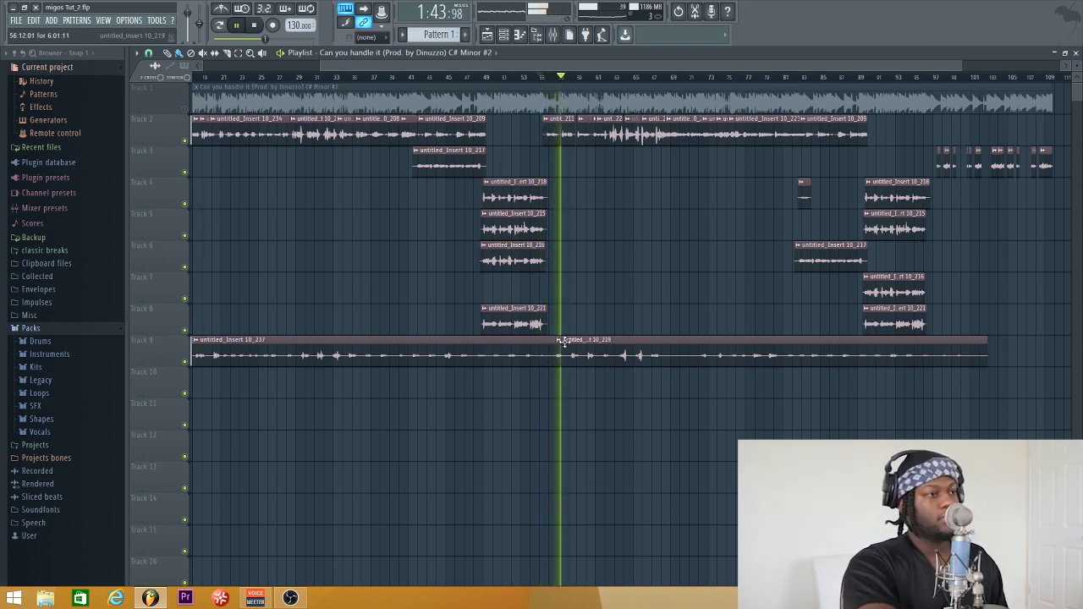
left_click(555, 39)
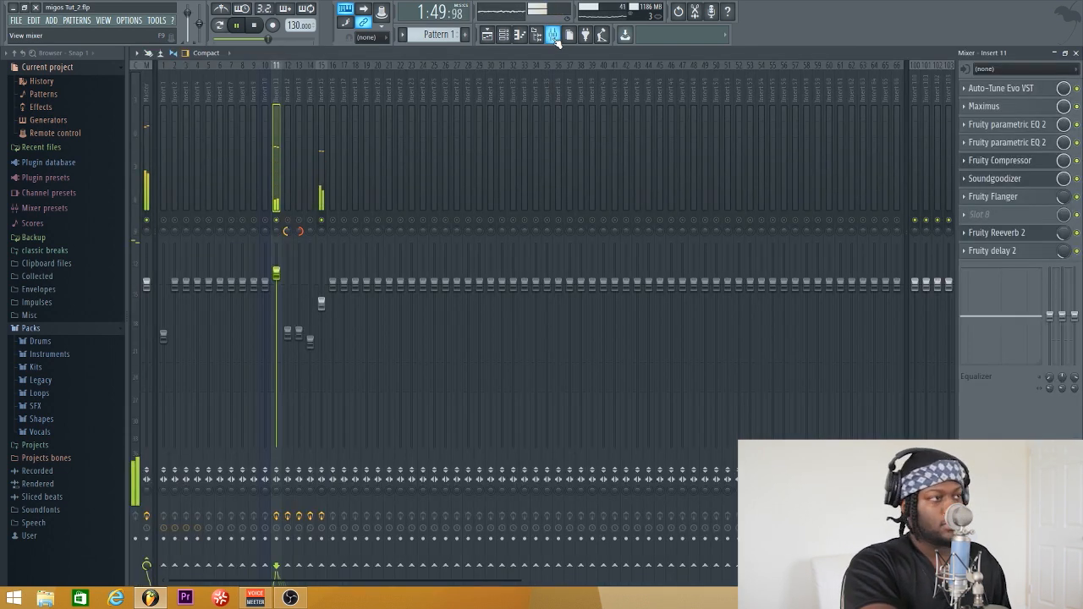
- Select Insert 15 in the mixer, stop the song and return to the playlist
left_click(321, 85)
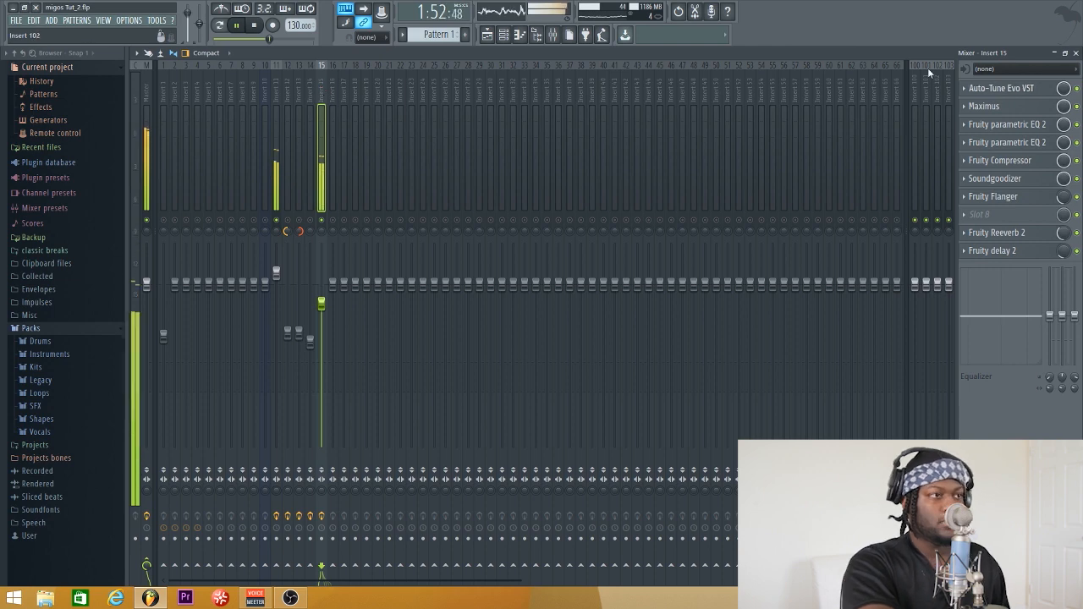
key("space")
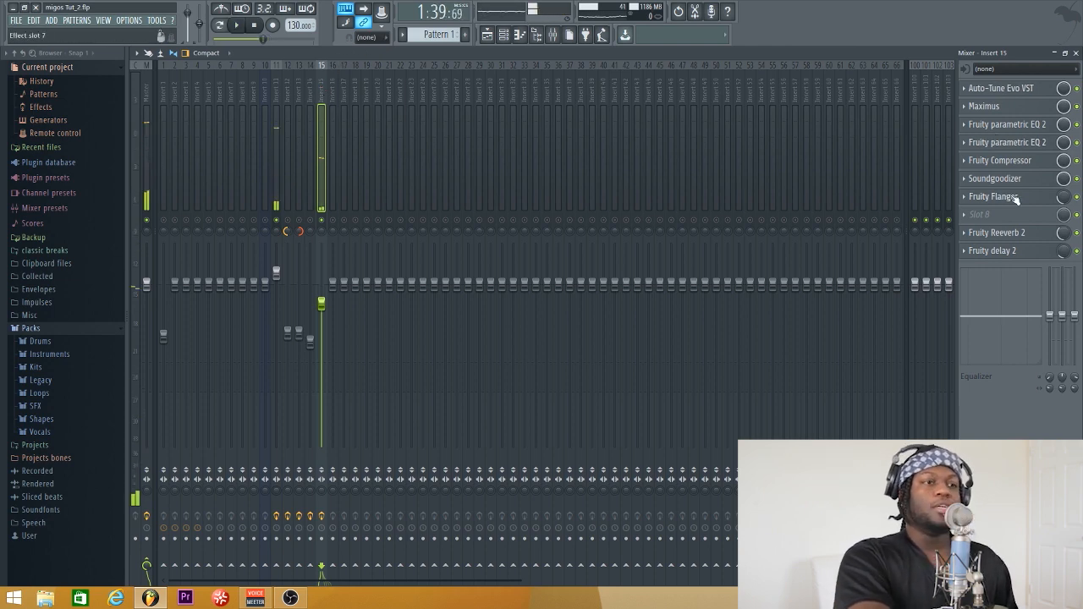
left_click(1075, 52)
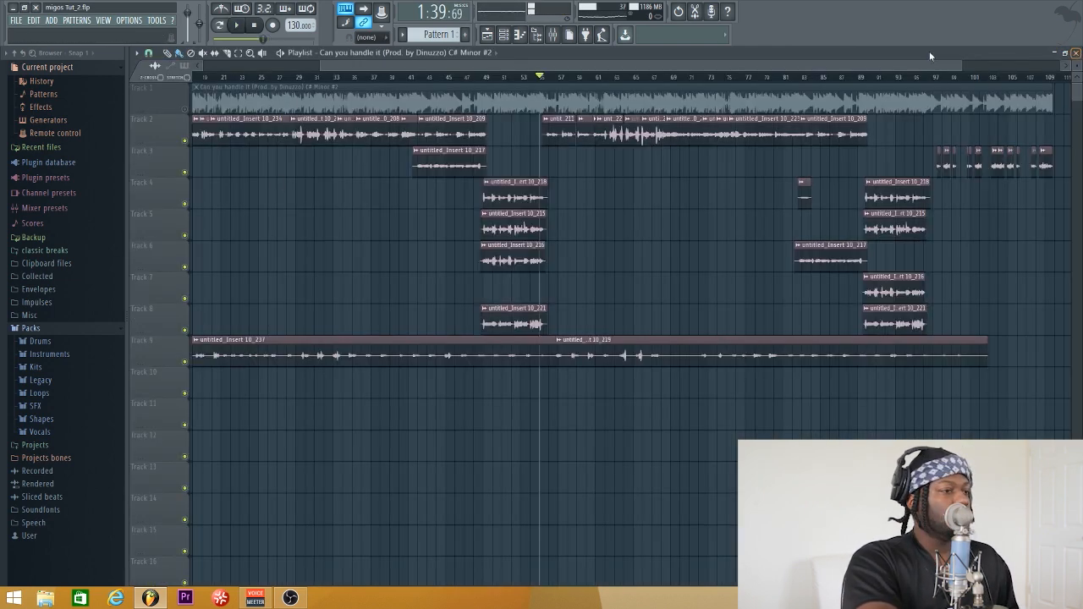
- Solo Track 9 in the playlist and play it briefly from bar 57
right_click(184, 362)
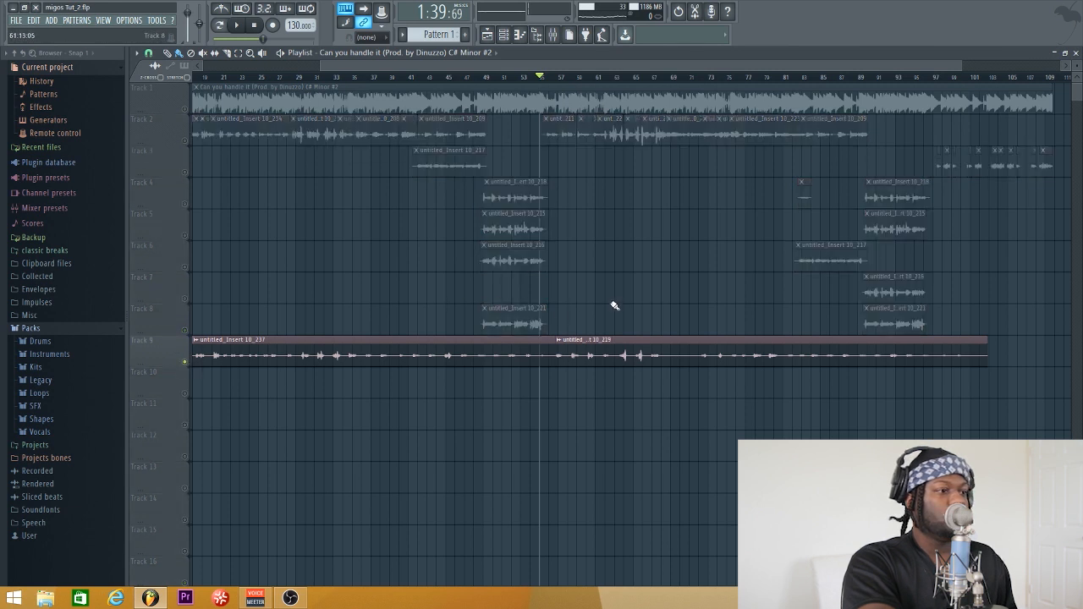
left_click(553, 77)
key("space")
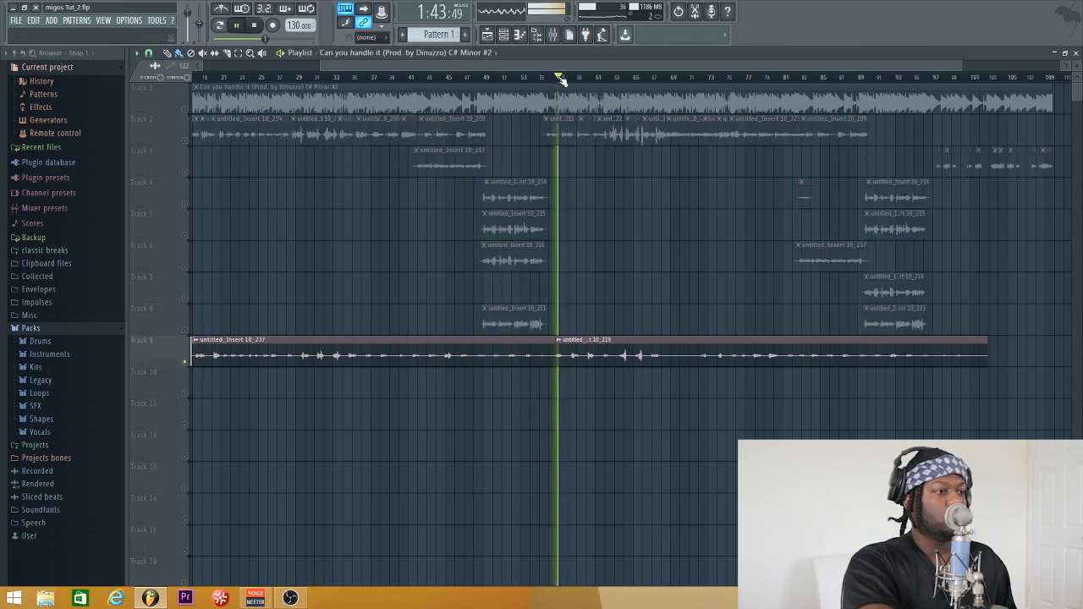
key("space")
- Bring up the mixer and open the first Fruity parametric EQ 2 on Insert 15
left_click(554, 36)
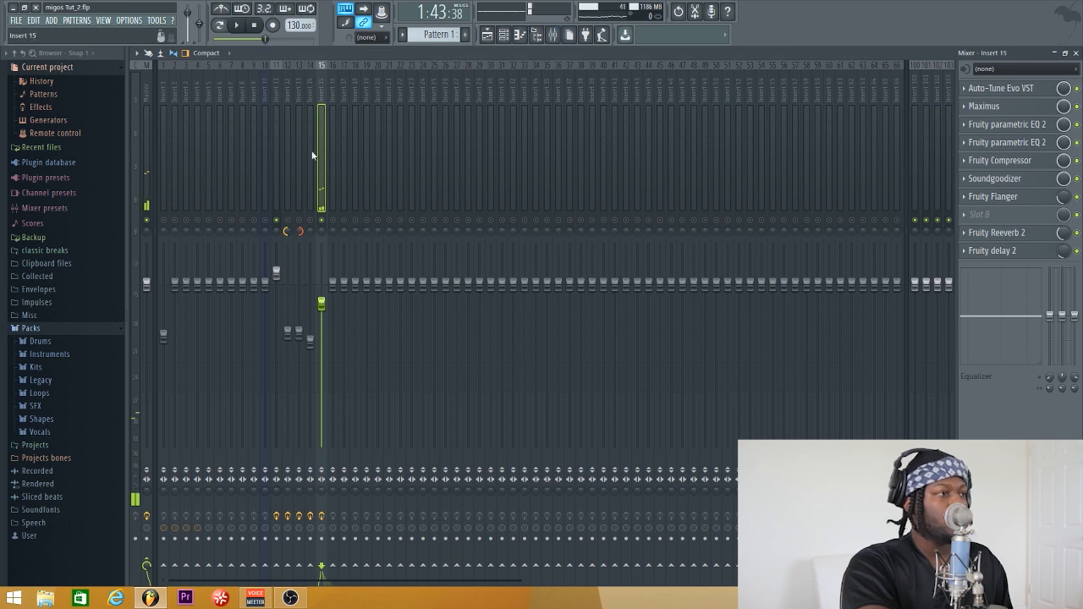
left_click(1022, 127)
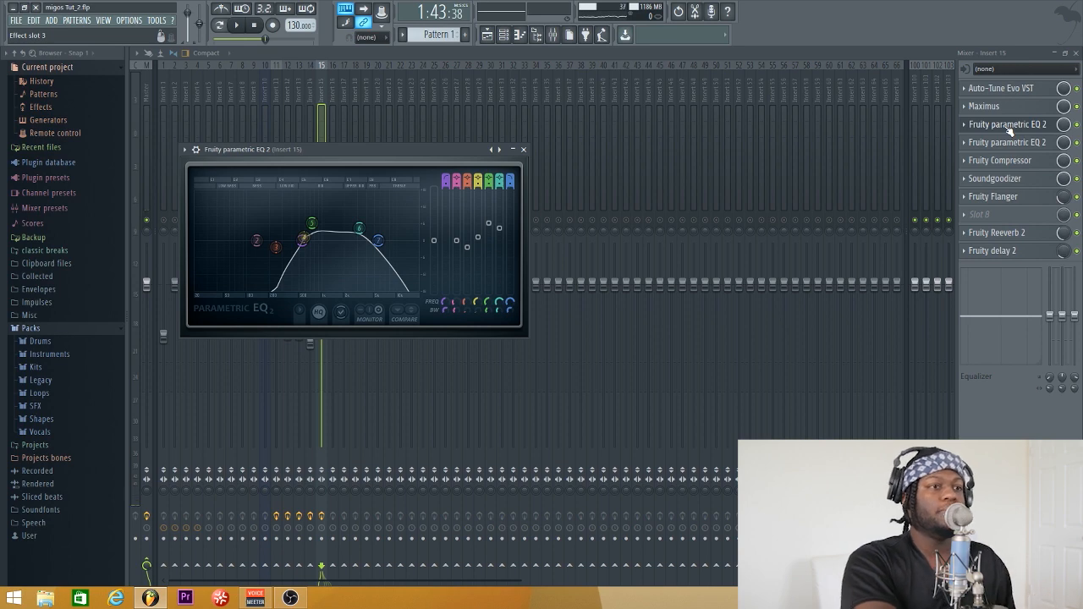
left_click(1008, 147)
left_click(1007, 129)
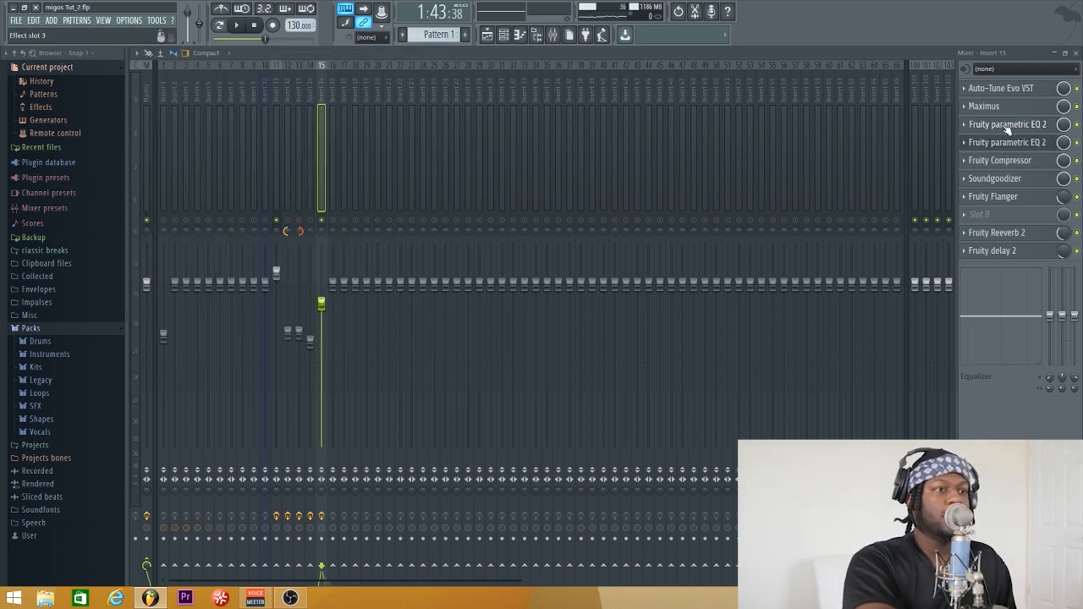
left_click(1002, 125)
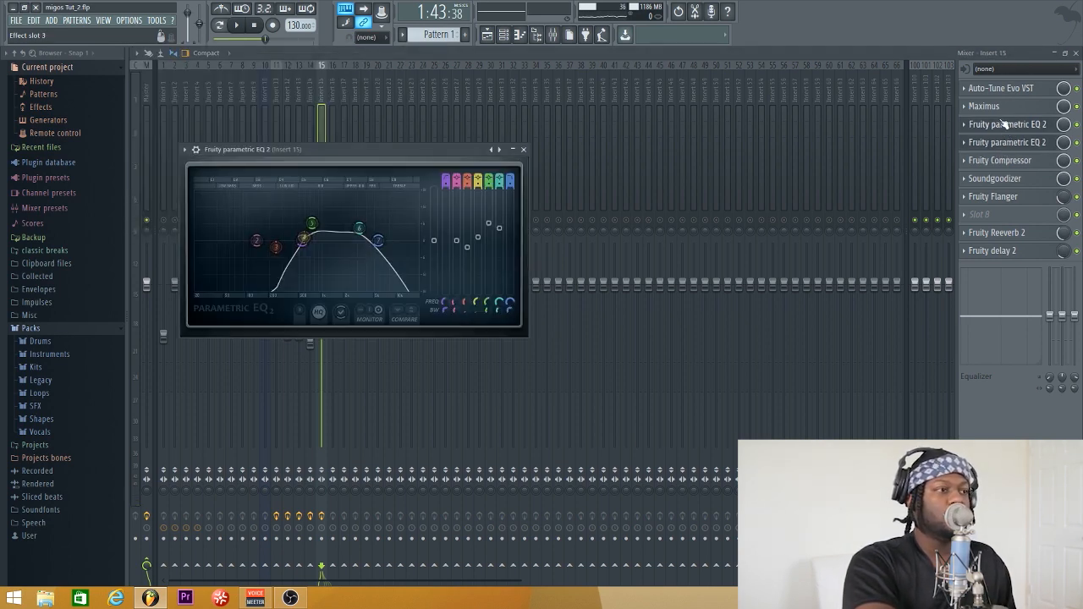
- In the Insert 15 EQ, check the low-pass band, shift the band 1 high-pass slightly higher in frequency and raise band 5 slightly
right_click(380, 243)
left_click(380, 243)
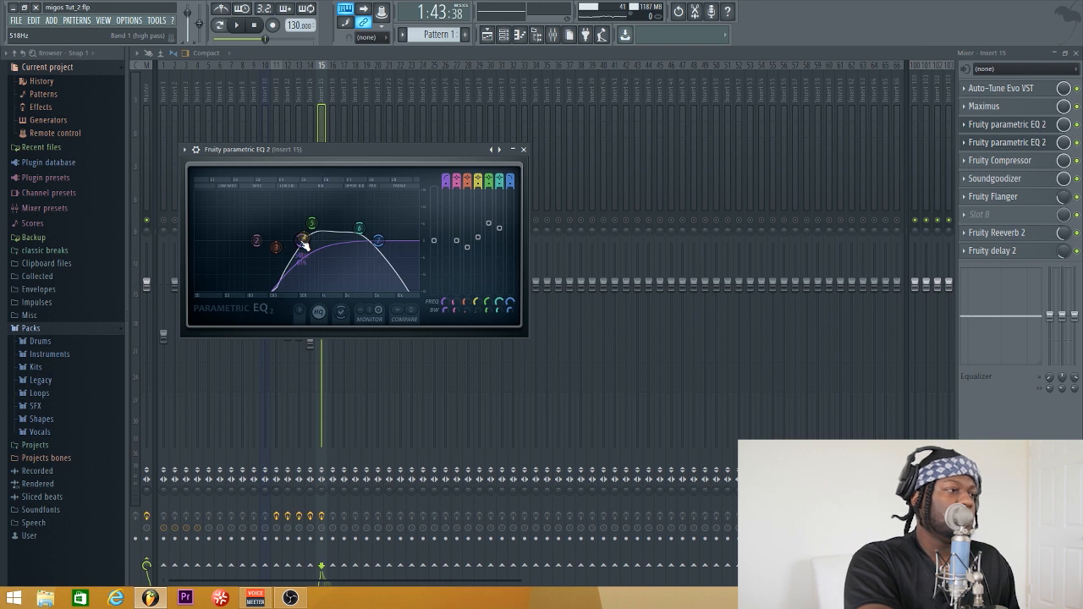
left_click_drag(304, 243, 304, 240)
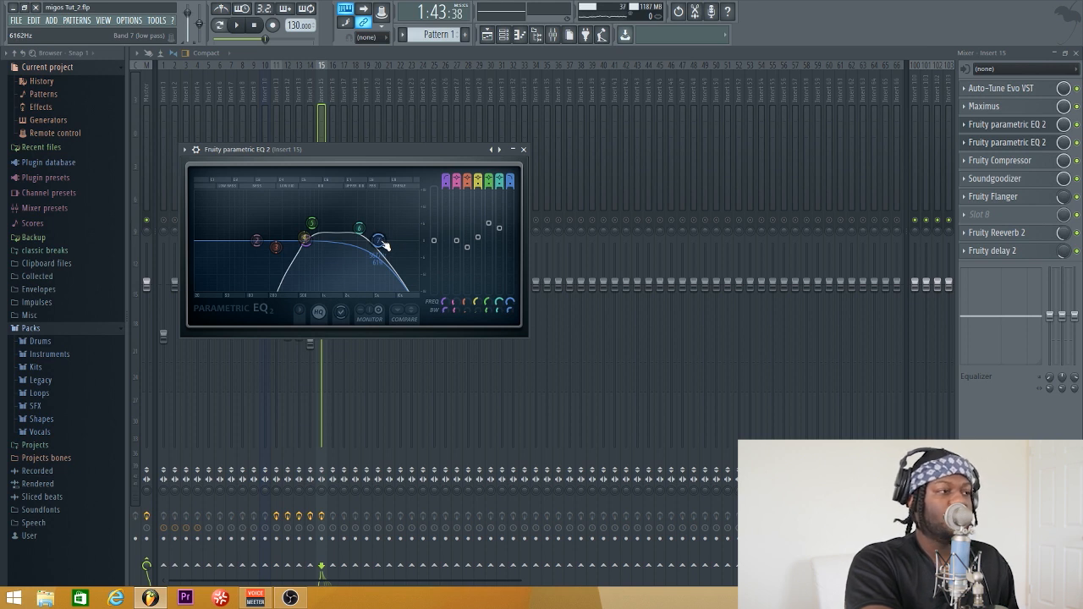
left_click_drag(359, 227, 314, 219)
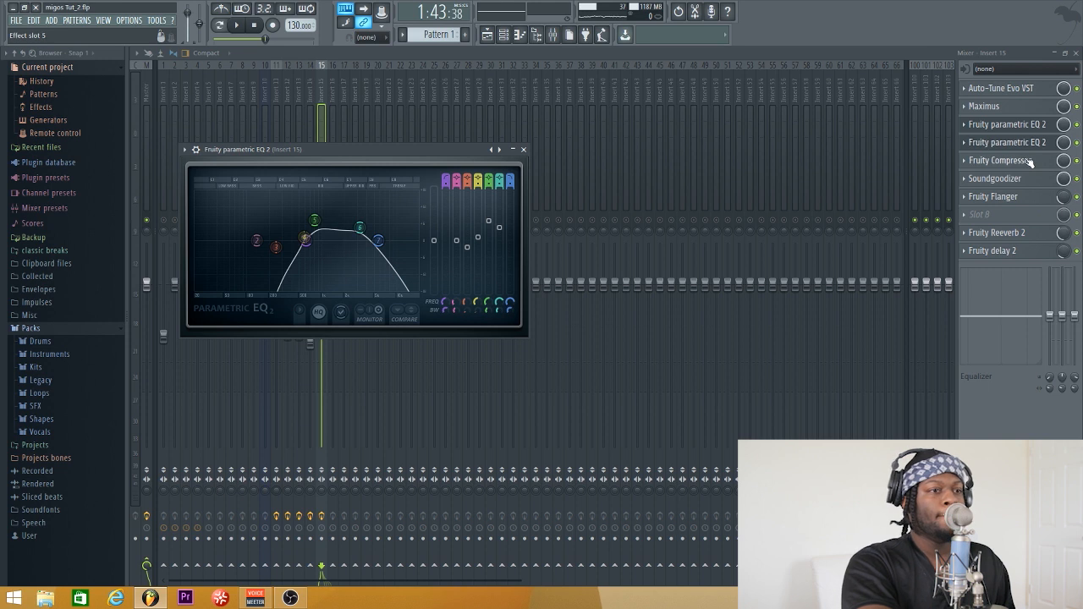
- Check the Fruity Flanger settings on Insert 15, and return to the playlist with both Fruity parametric EQ 2 windows closed
left_click(1022, 197)
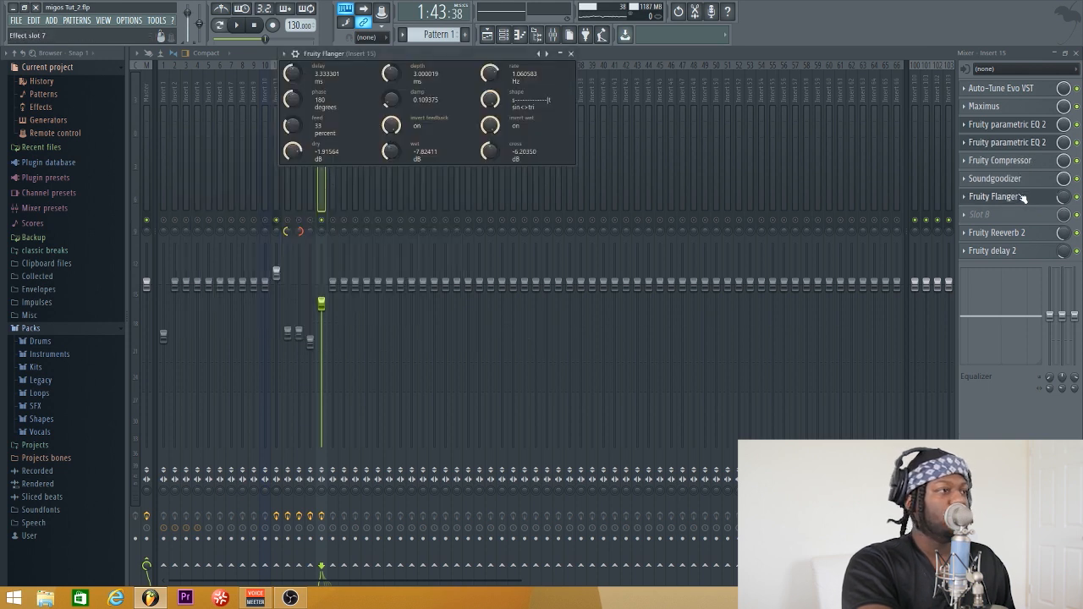
left_click(1022, 197)
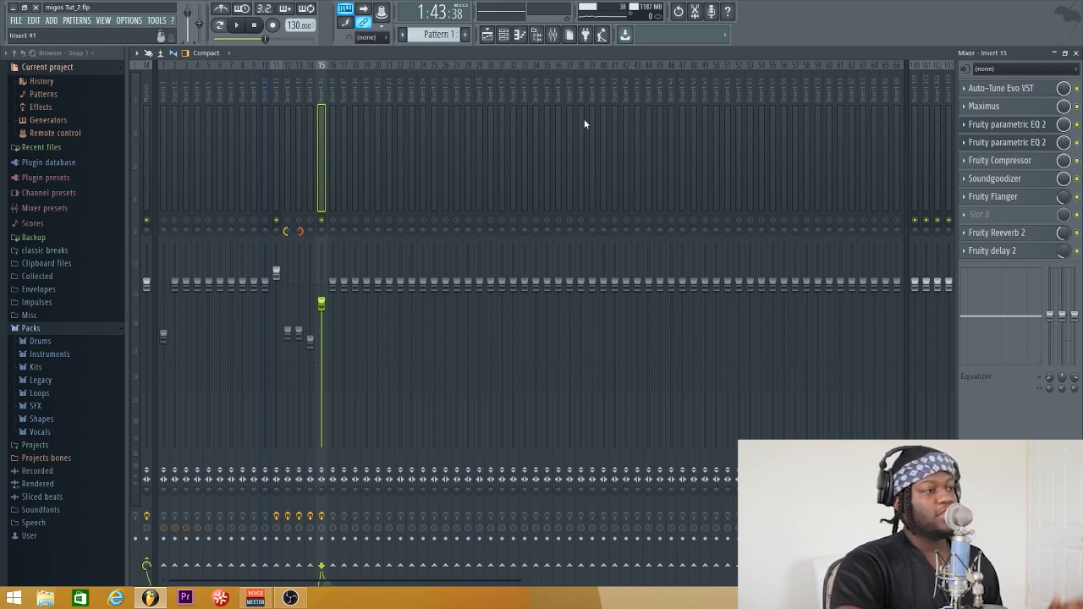
left_click(1076, 53)
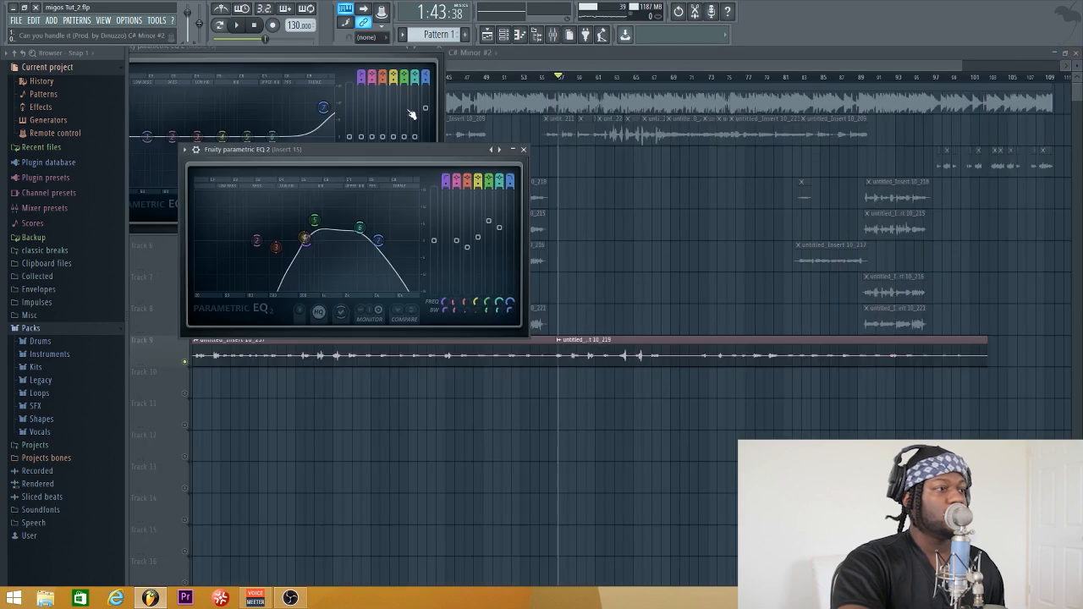
left_click(525, 149)
left_click(441, 51)
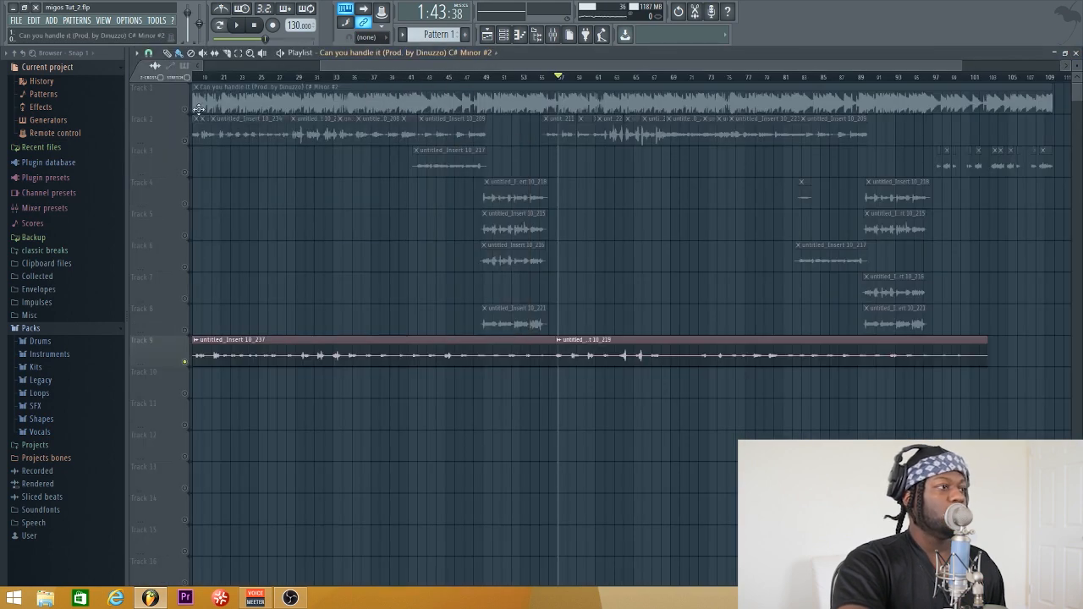